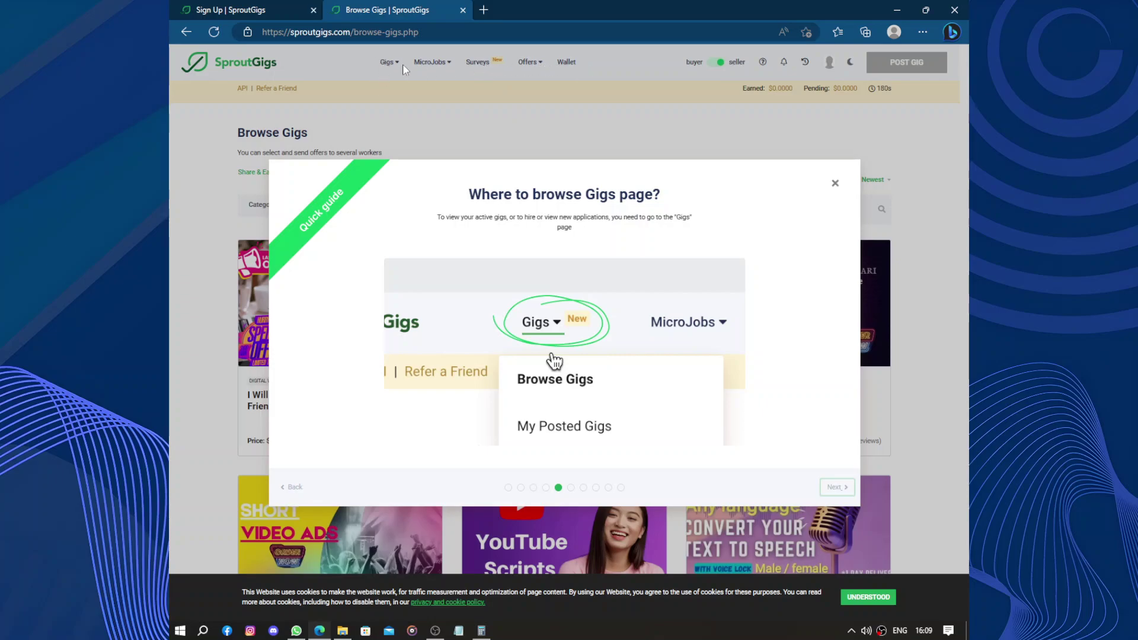
Step through the micro jobs, wallet, FAQ and earnings tips, then close the quick guide
{"action": "left_click", "coordinate": [843, 491]}
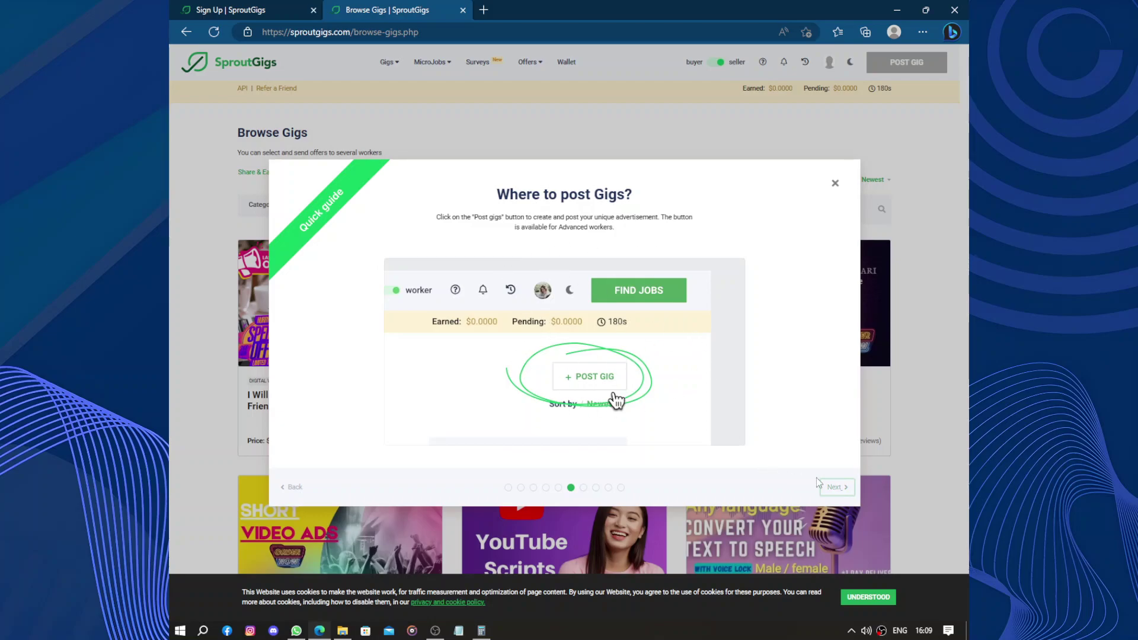
{"action": "left_click", "coordinate": [836, 488]}
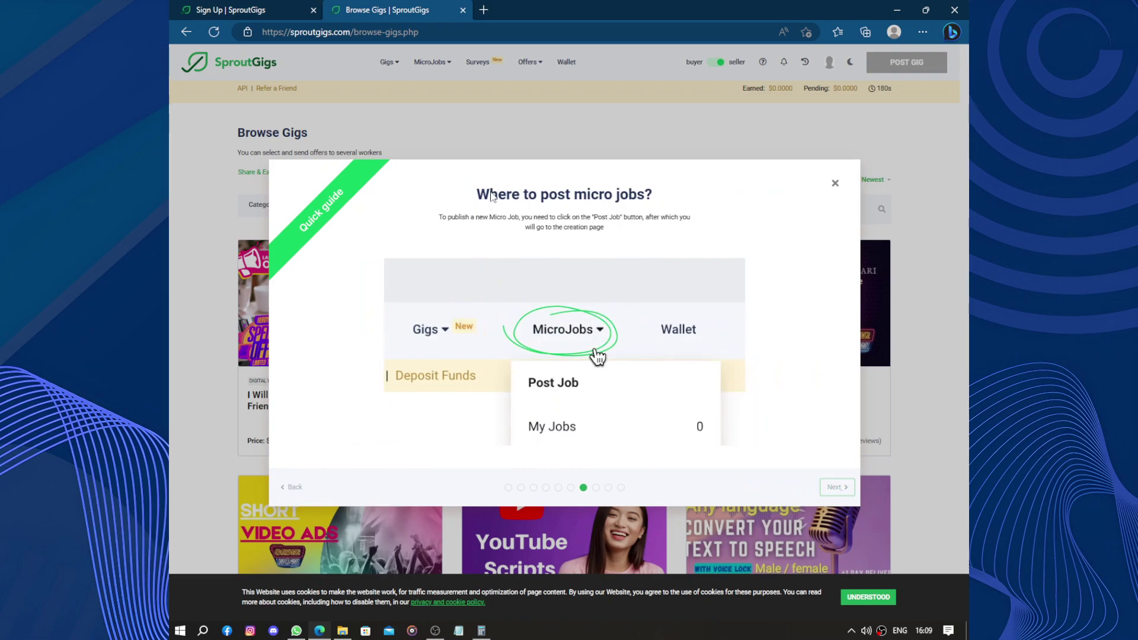
{"action": "left_click", "coordinate": [835, 488]}
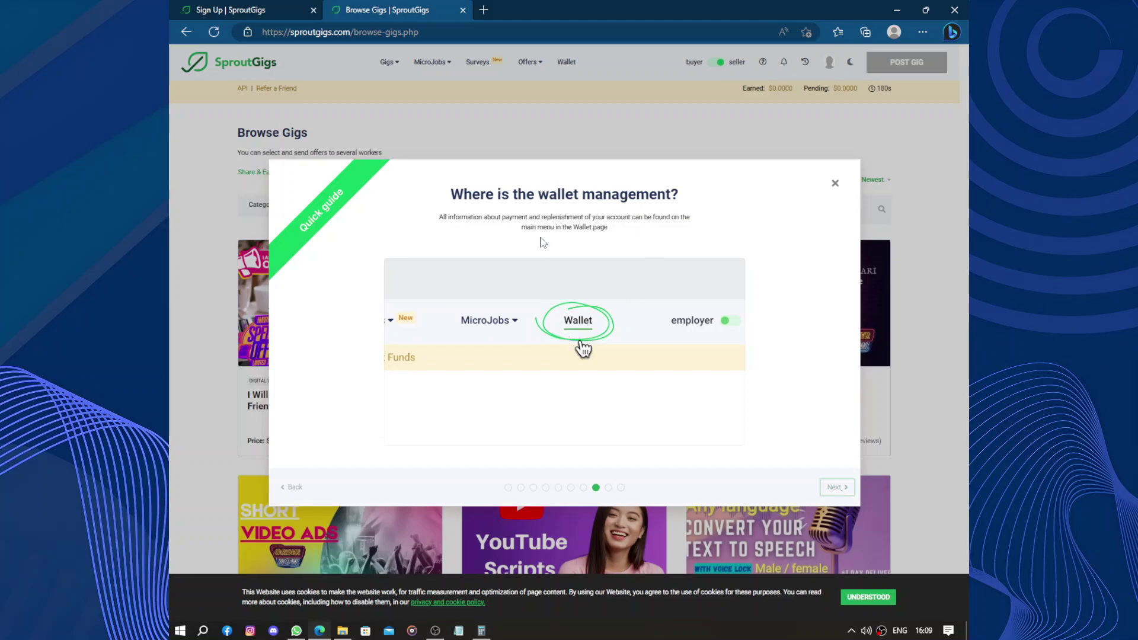
{"action": "left_click", "coordinate": [834, 491]}
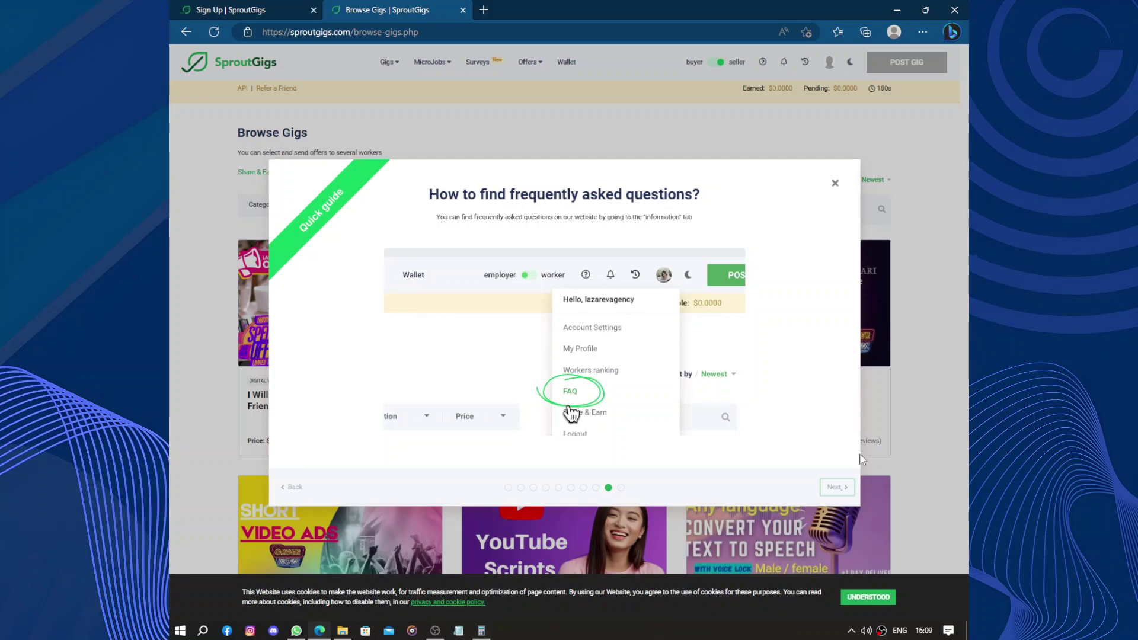
{"action": "left_click", "coordinate": [835, 489]}
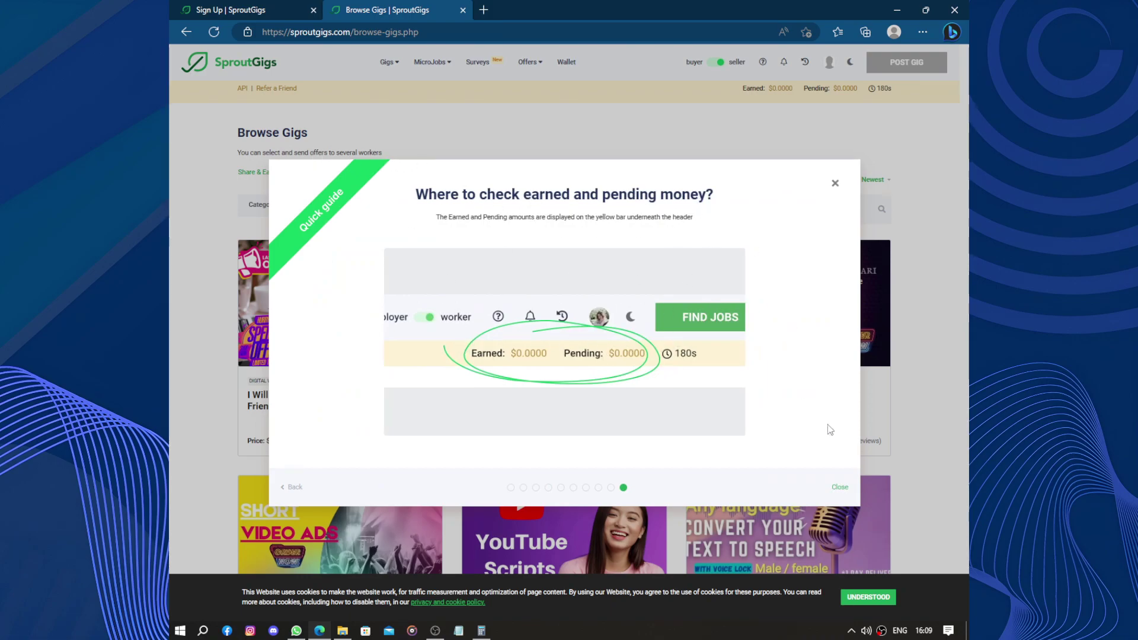
{"action": "left_click", "coordinate": [842, 488]}
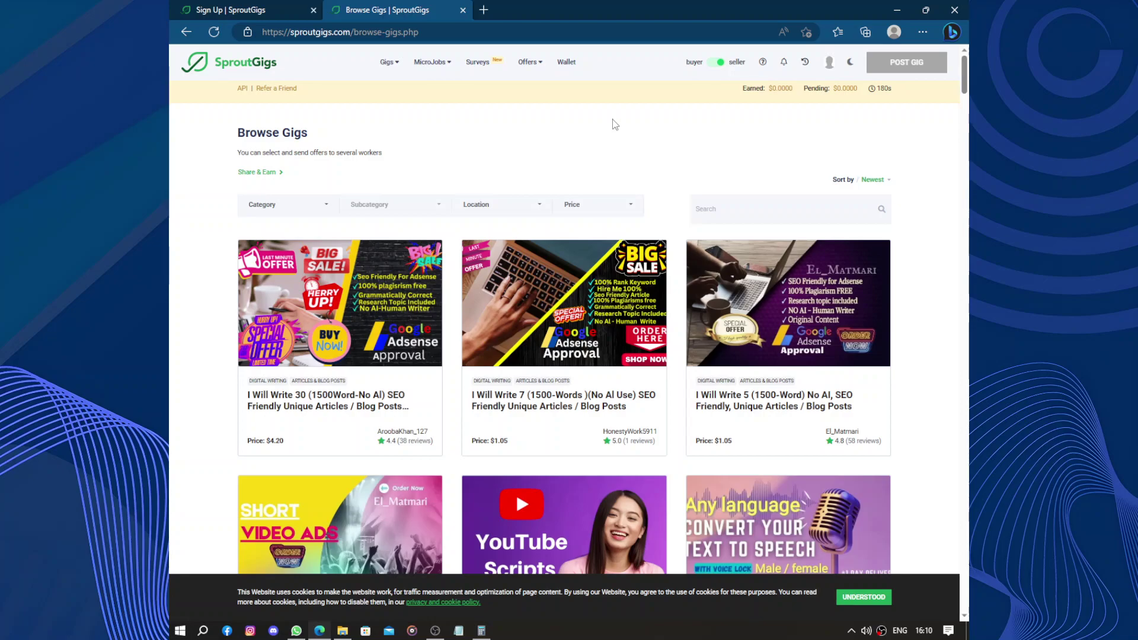
Switch the site to dark mode and go to Account Settings
{"action": "left_click", "coordinate": [850, 68]}
{"action": "mouse_move", "coordinate": [828, 63]}
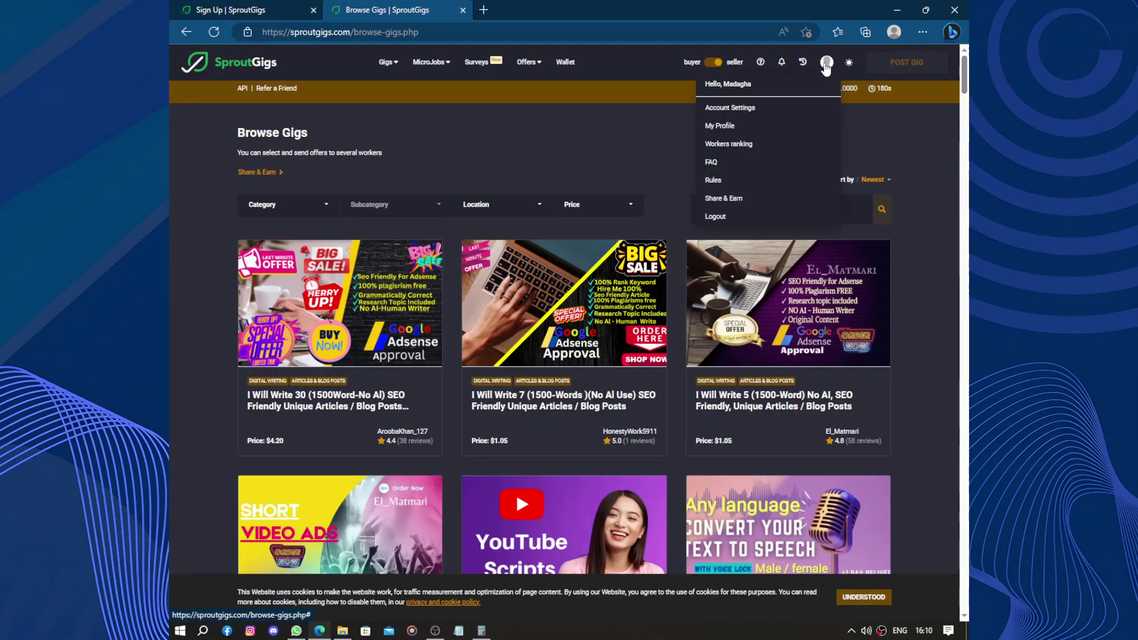
{"action": "left_click", "coordinate": [732, 109]}
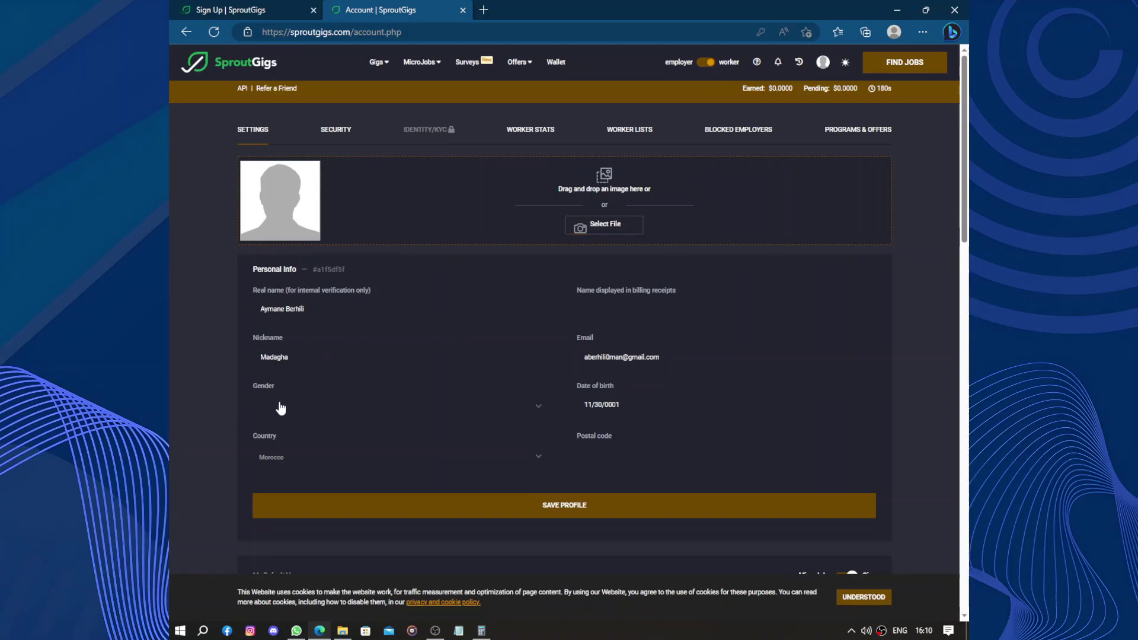
Set gender to Male, fill in the postal code, and save the profile
{"action": "left_click", "coordinate": [517, 410]}
{"action": "left_click", "coordinate": [272, 482]}
{"action": "left_click", "coordinate": [603, 454]}
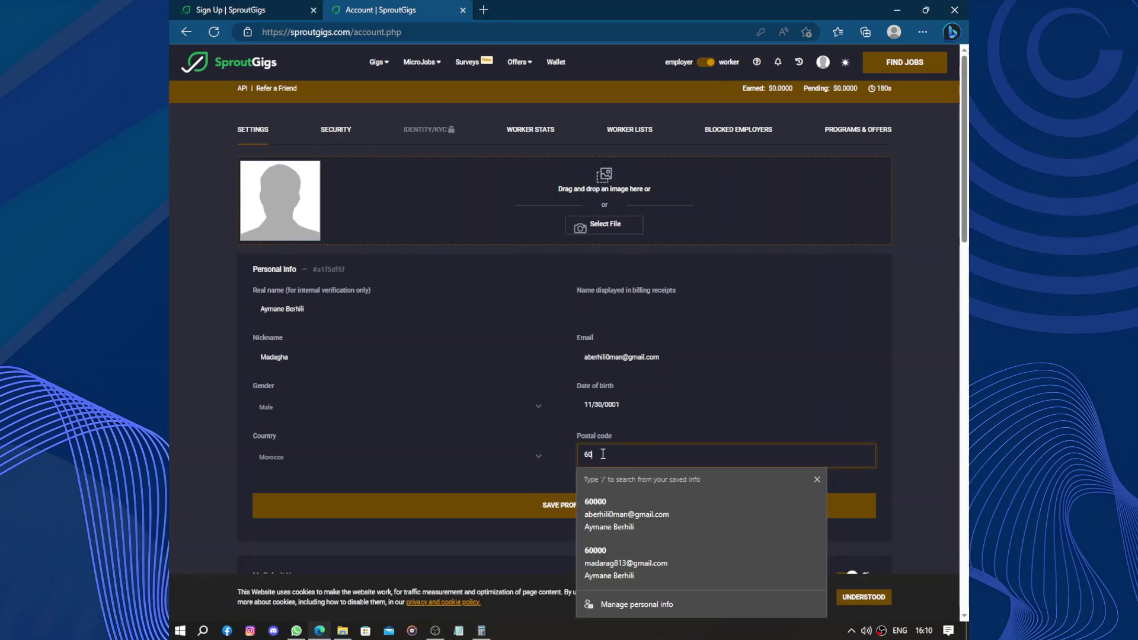
{"action": "left_click", "coordinate": [865, 434]}
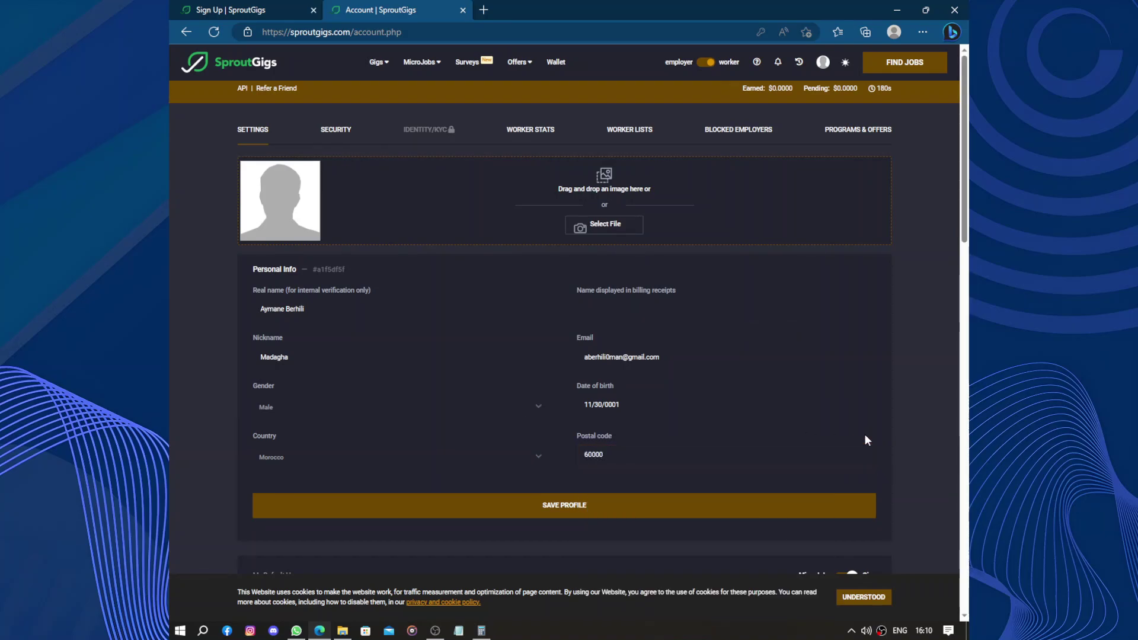
{"action": "left_click", "coordinate": [628, 505]}
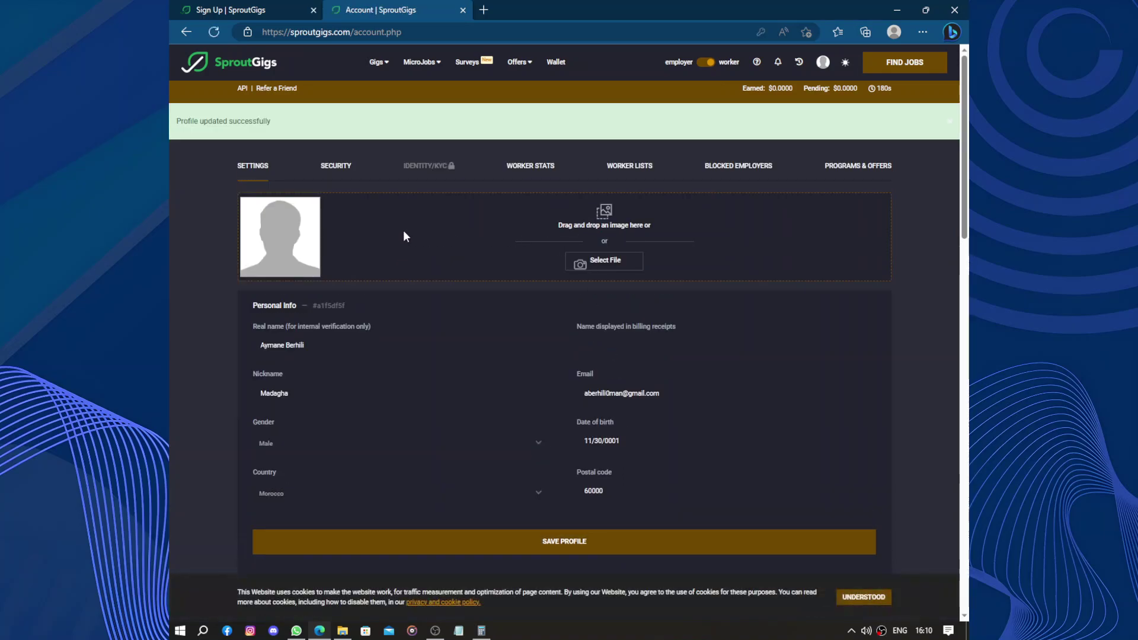
{"action": "scroll", "coordinate": [556, 224], "scroll_direction": "down", "scroll_amount": 7}
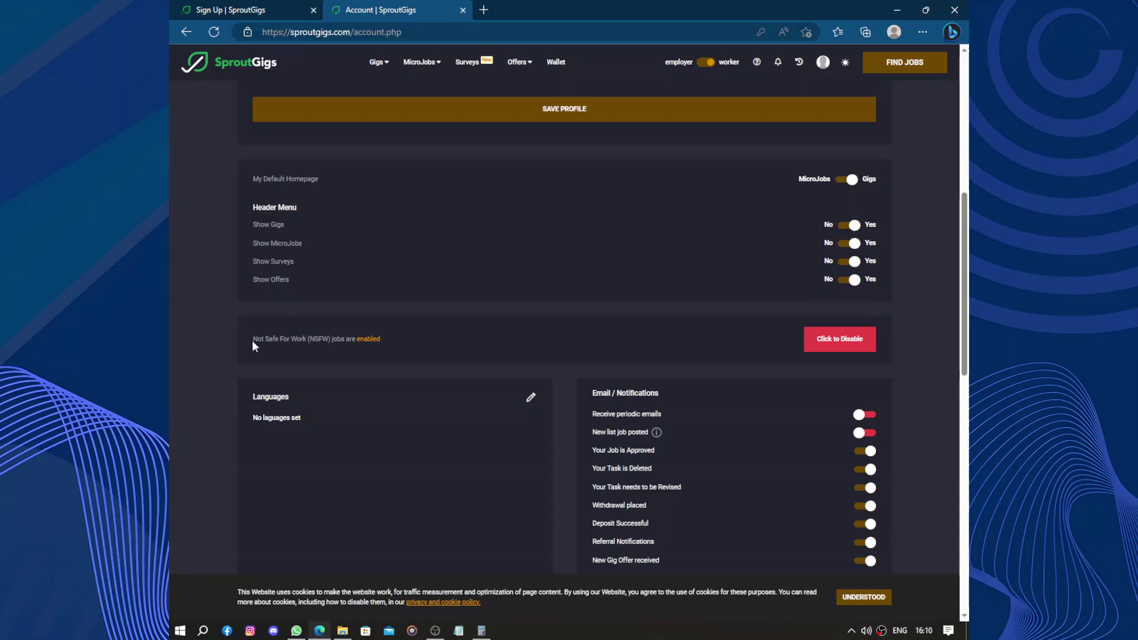
{"action": "left_click_drag", "start_coordinate": [240, 341], "coordinate": [318, 340]}
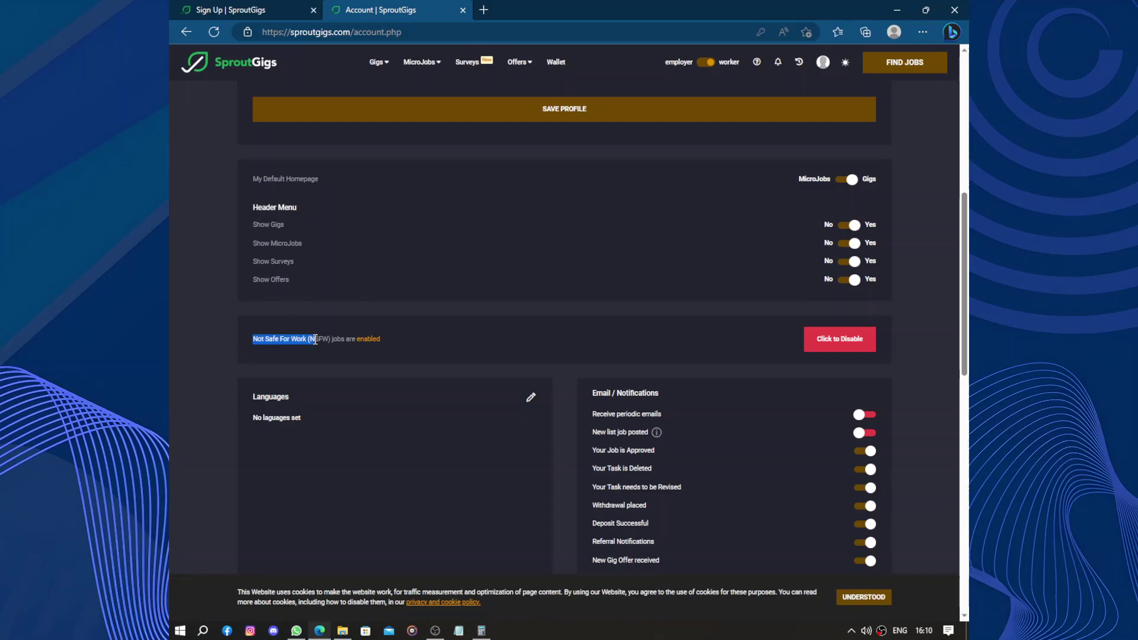
{"action": "left_click", "coordinate": [301, 348]}
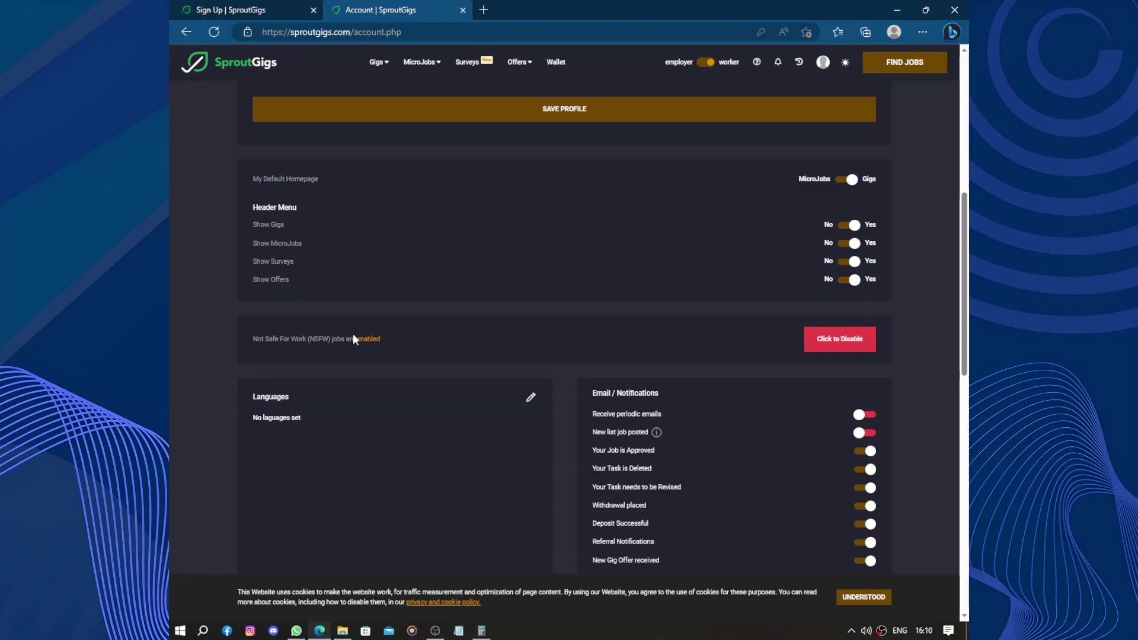
{"action": "scroll", "coordinate": [546, 330], "scroll_direction": "down", "scroll_amount": 2}
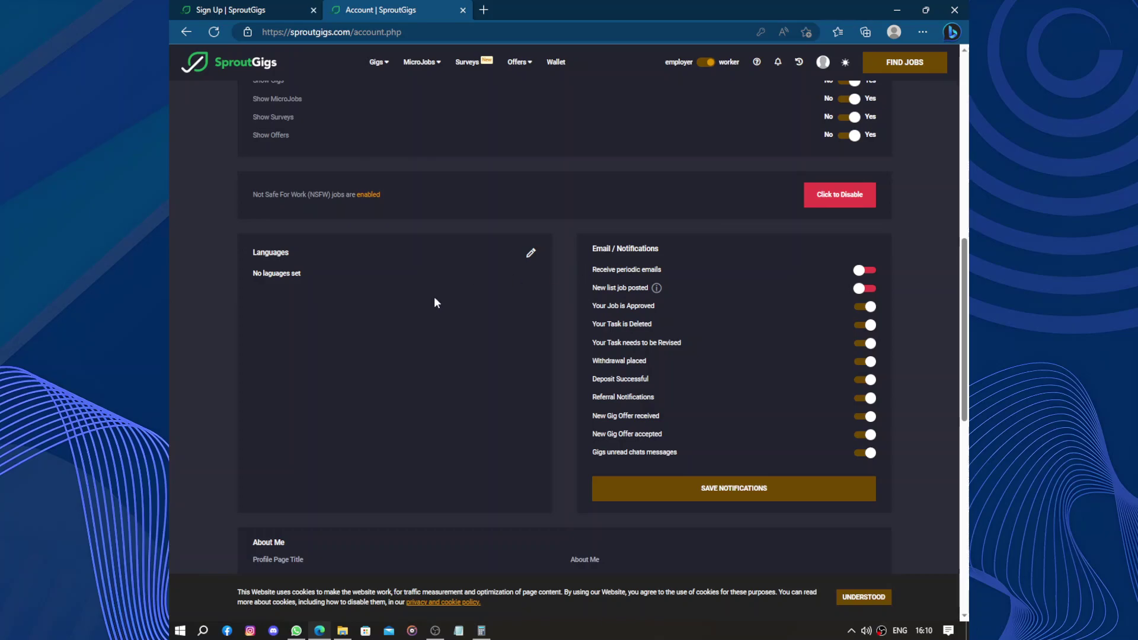
{"action": "scroll", "coordinate": [346, 358], "scroll_direction": "down", "scroll_amount": 2}
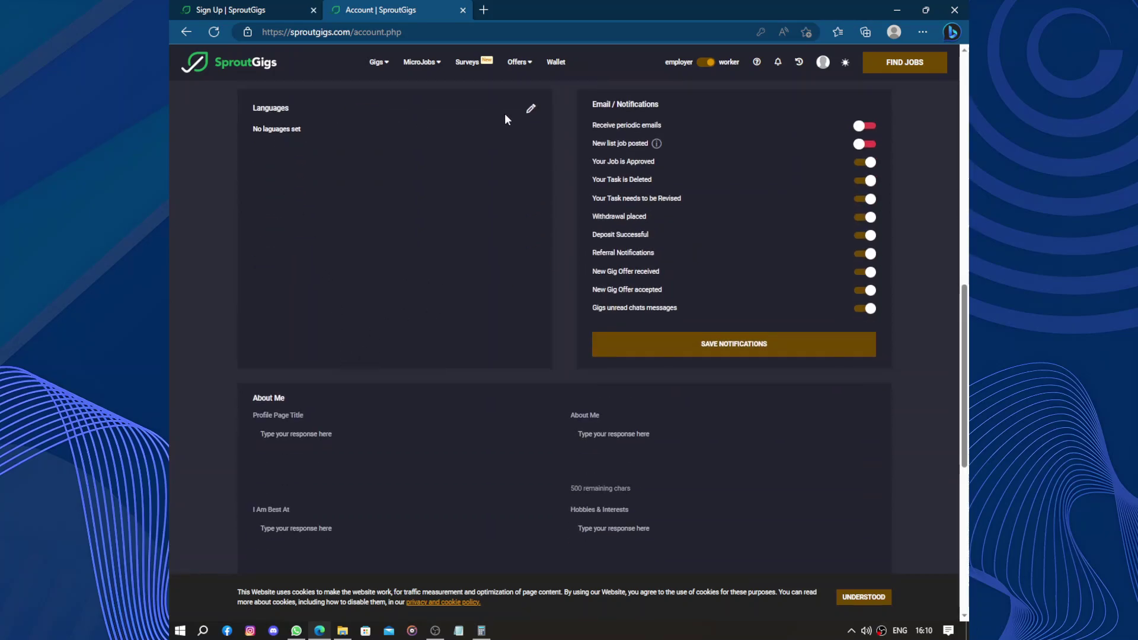
Add English as a profile language with Fluent proficiency
{"action": "left_click", "coordinate": [532, 109]}
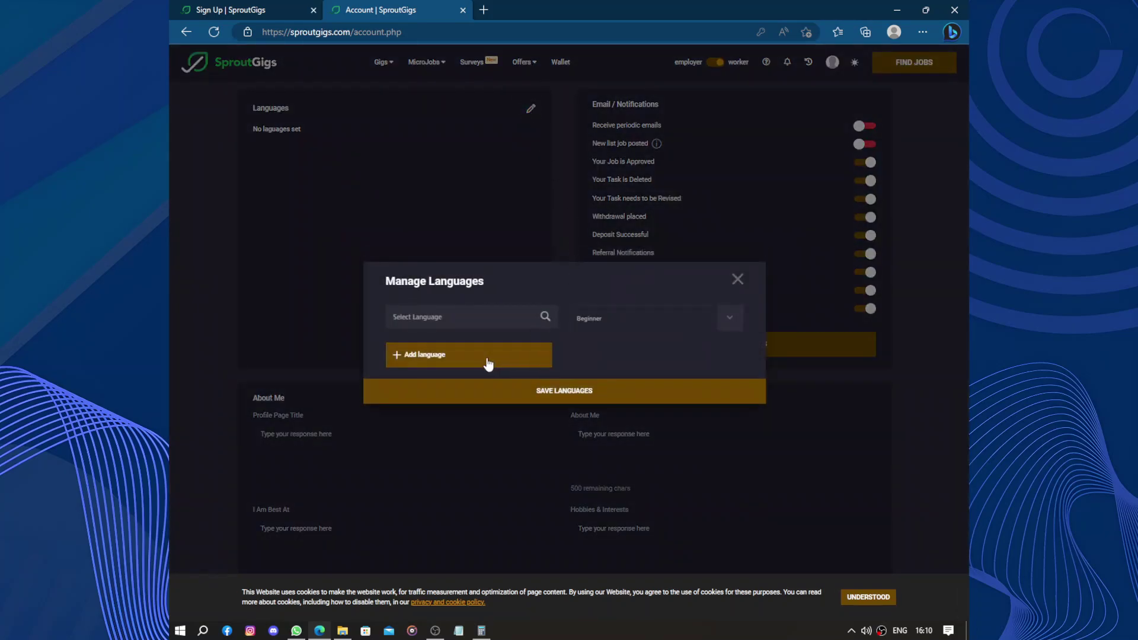
{"action": "left_click", "coordinate": [450, 320]}
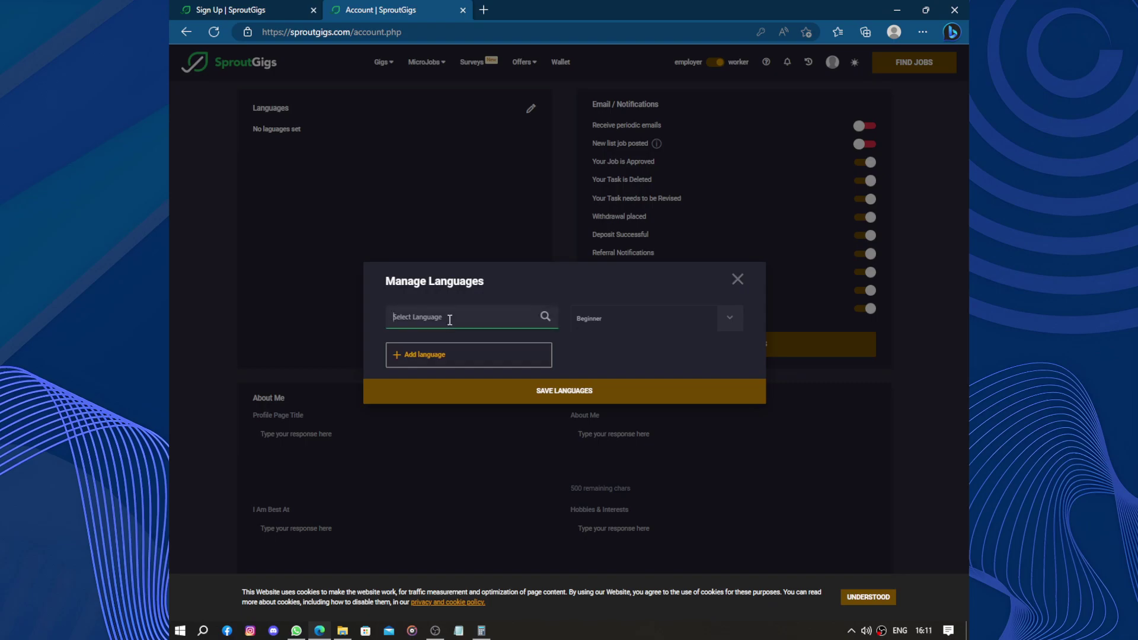
{"action": "type", "text": "en"}
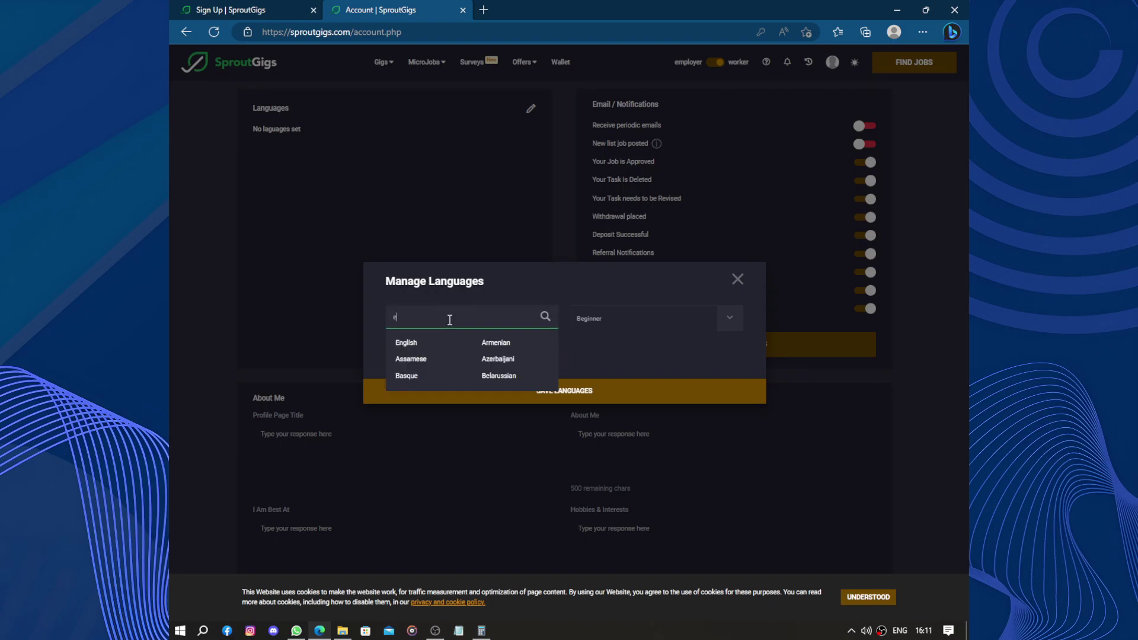
{"action": "left_click", "coordinate": [459, 344]}
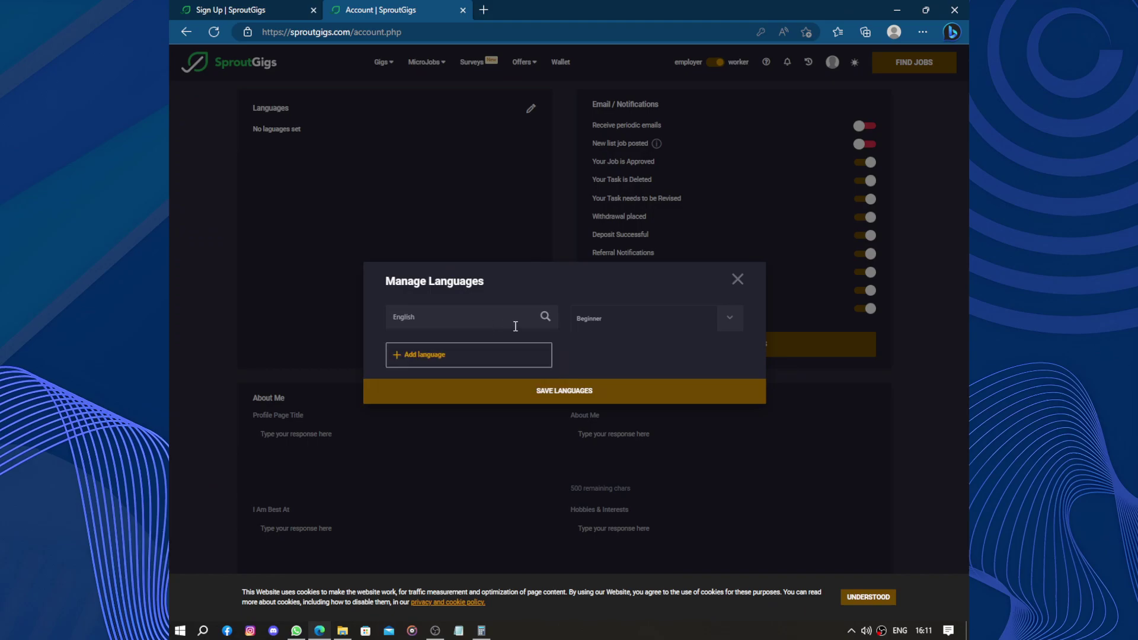
{"action": "left_click", "coordinate": [634, 323]}
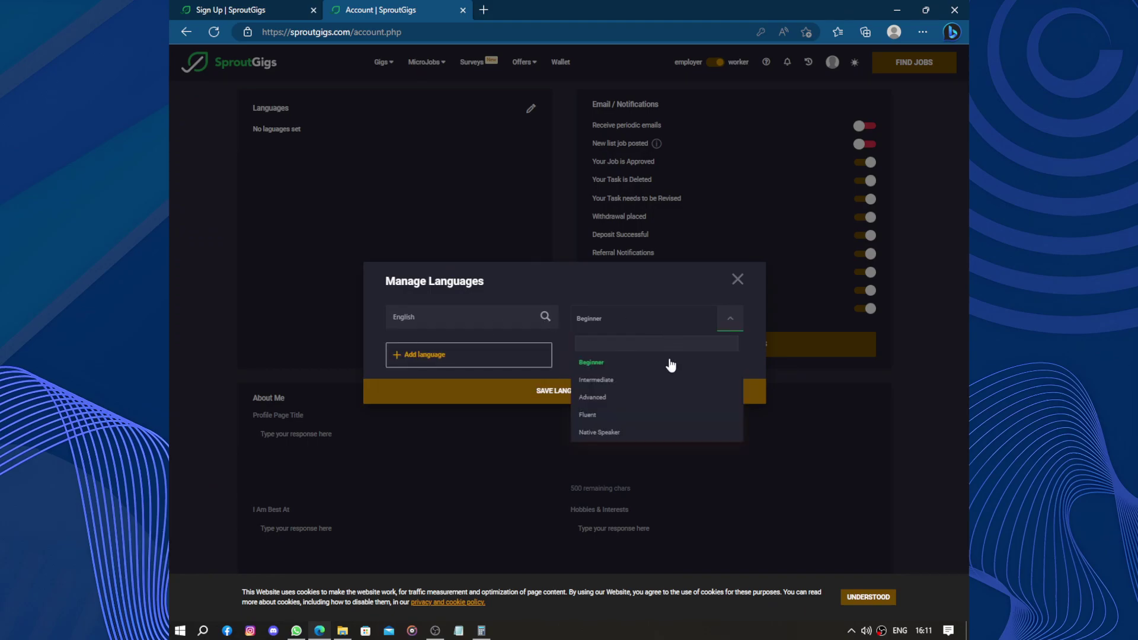
{"action": "left_click", "coordinate": [620, 417]}
Add Arabic as the second language with Native Speaker proficiency
{"action": "left_click", "coordinate": [527, 355]}
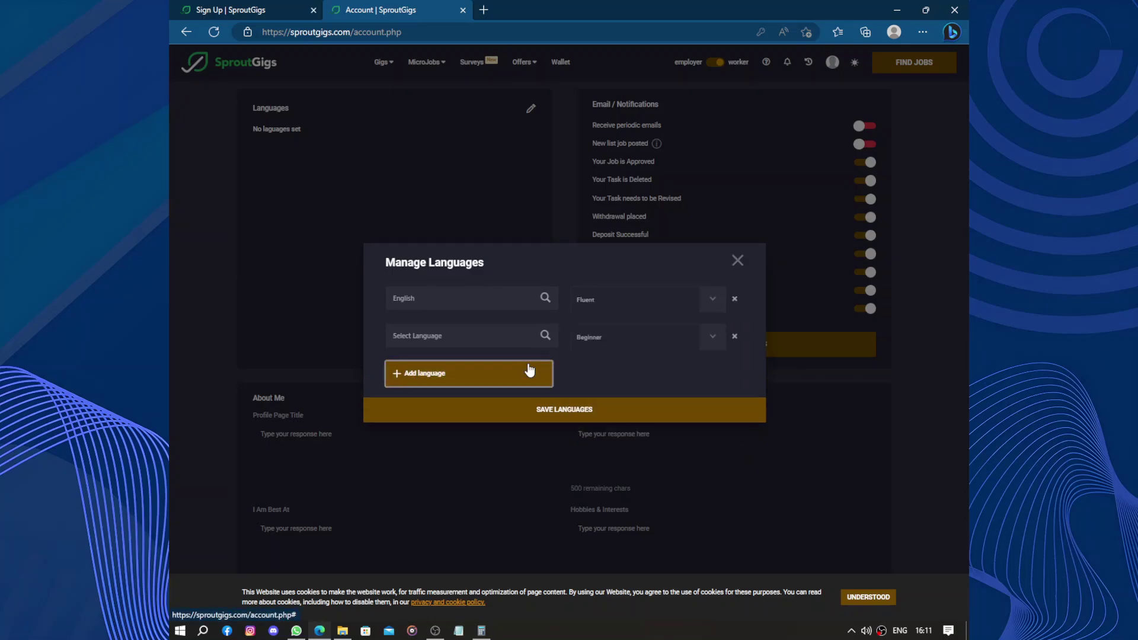
{"action": "left_click", "coordinate": [533, 345]}
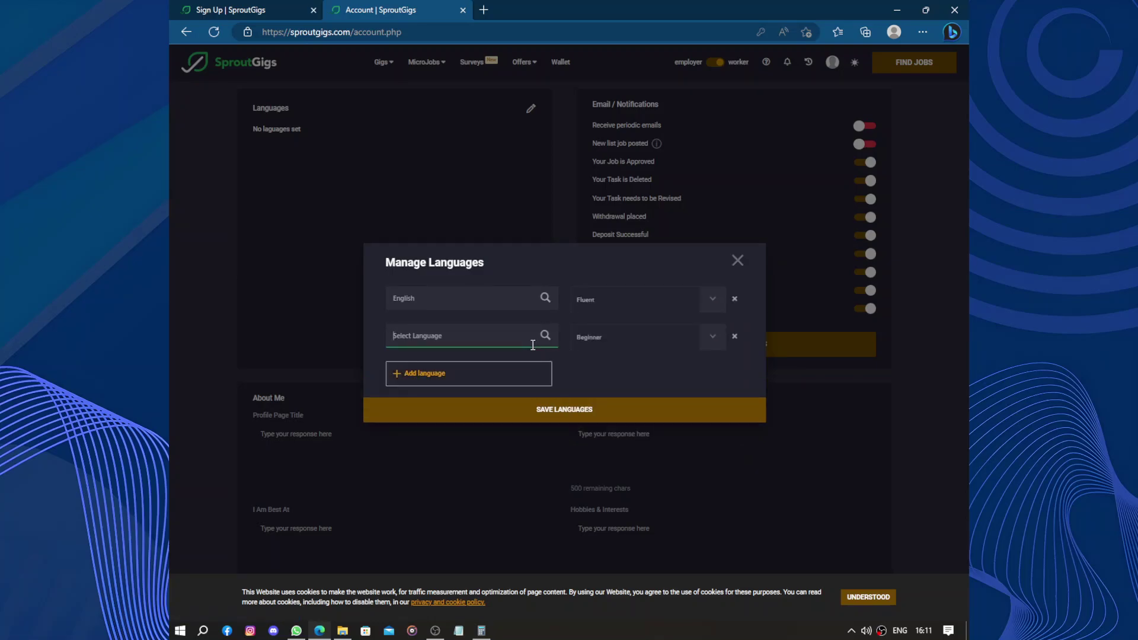
{"action": "type", "text": "ara"}
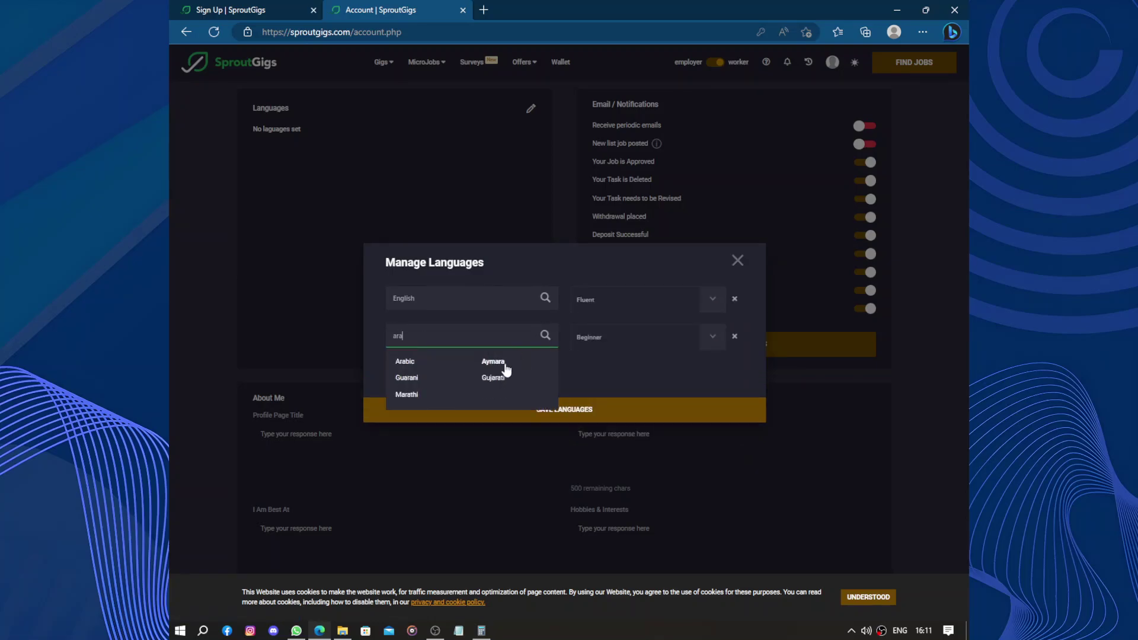
{"action": "left_click", "coordinate": [503, 366]}
{"action": "left_click", "coordinate": [513, 341]}
{"action": "left_click", "coordinate": [406, 362]}
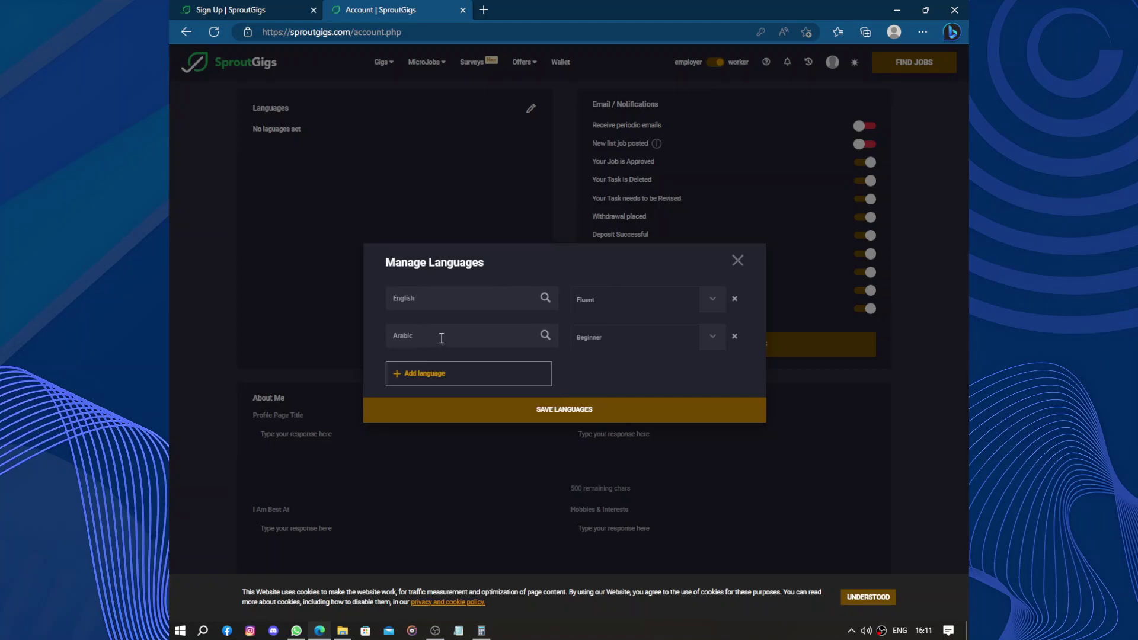
{"action": "left_click", "coordinate": [636, 341]}
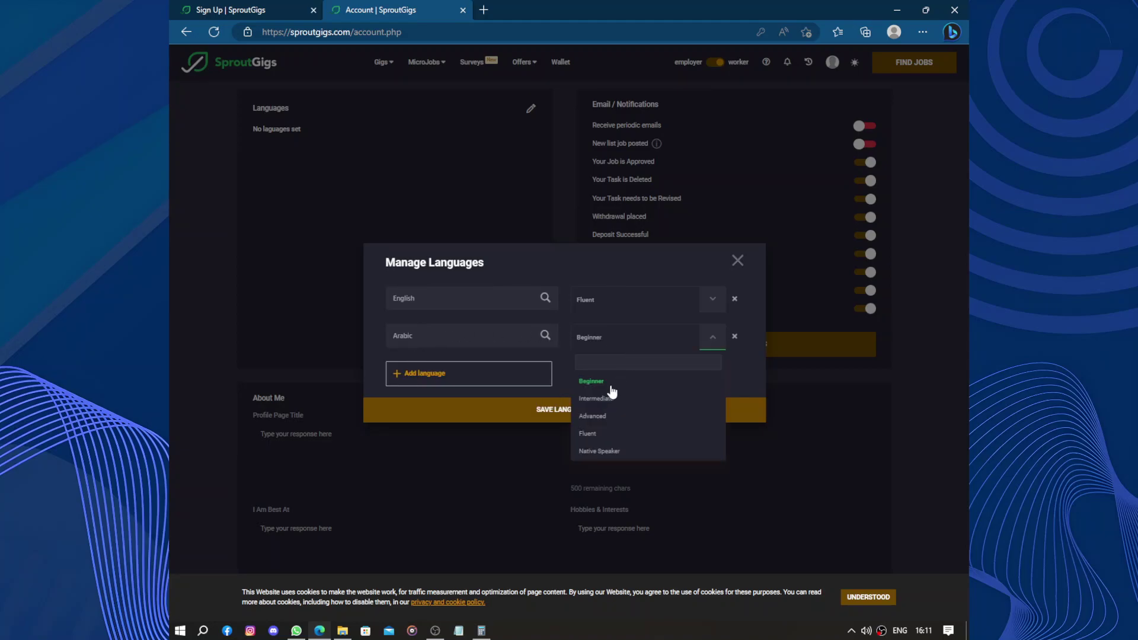
{"action": "left_click", "coordinate": [598, 451]}
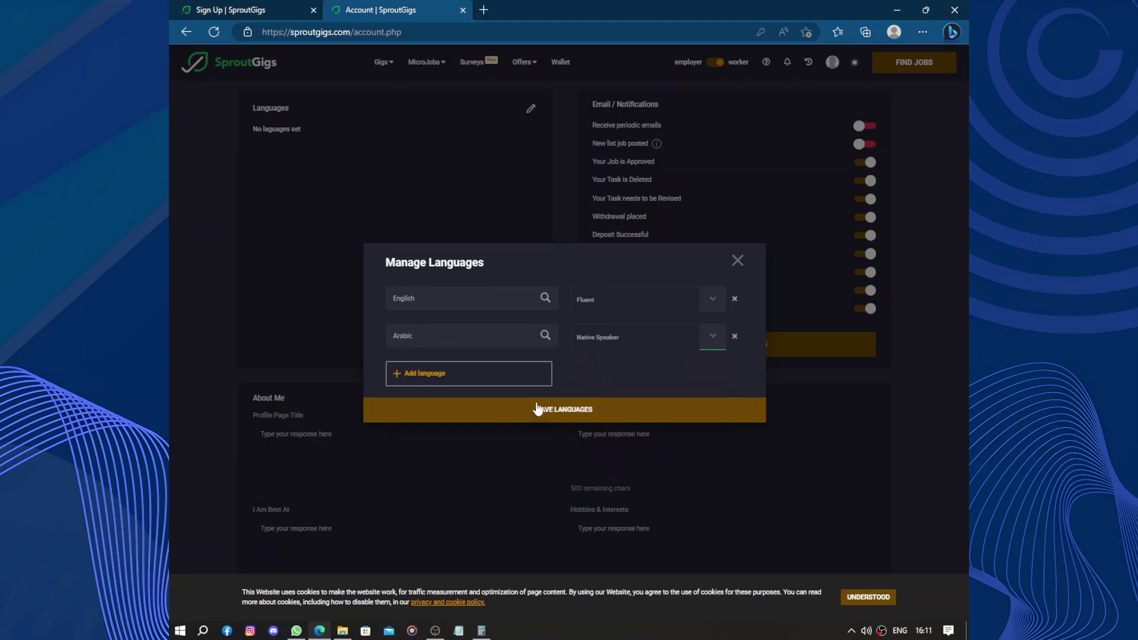
Add French at Fluent level and save all three languages
{"action": "left_click", "coordinate": [513, 380]}
{"action": "left_click", "coordinate": [510, 357]}
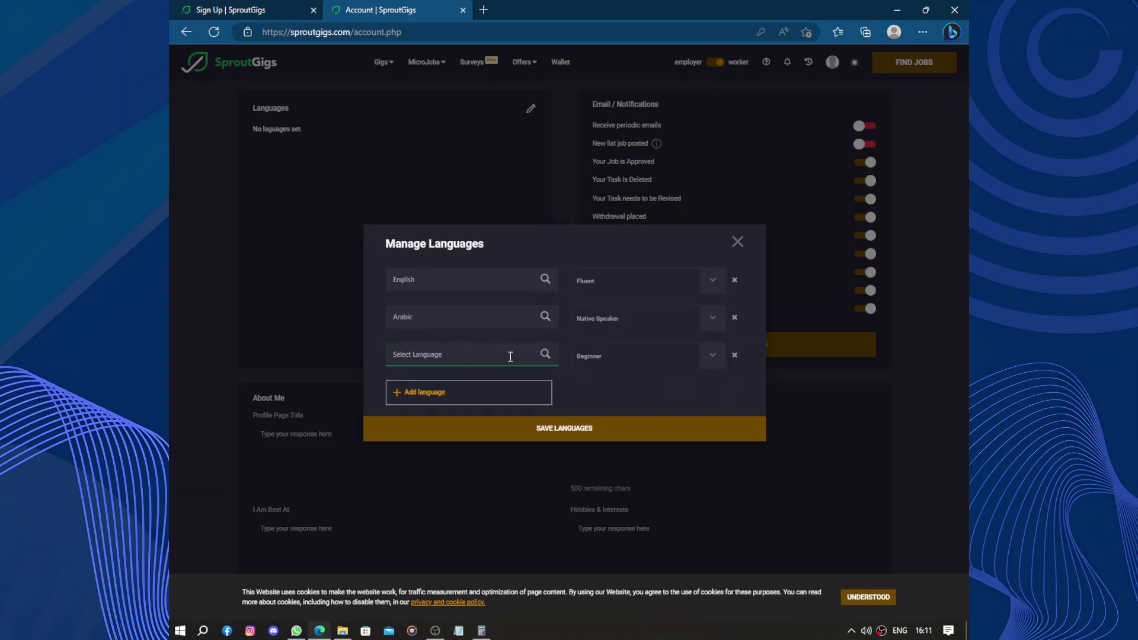
{"action": "type", "text": "fr"}
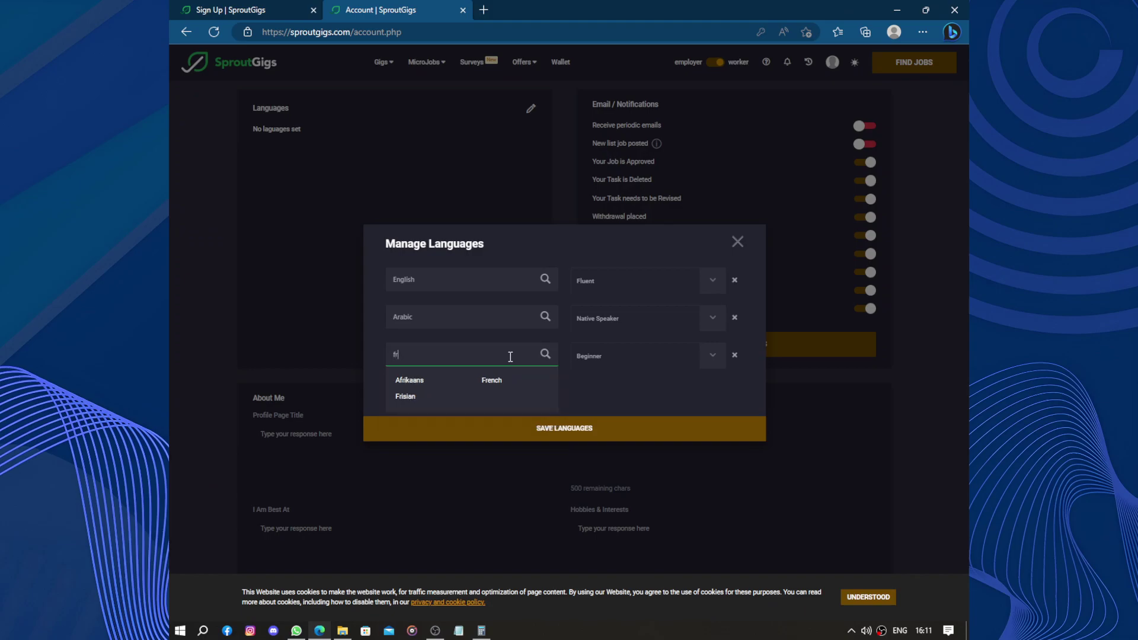
{"action": "left_click", "coordinate": [498, 383]}
{"action": "left_click", "coordinate": [630, 359]}
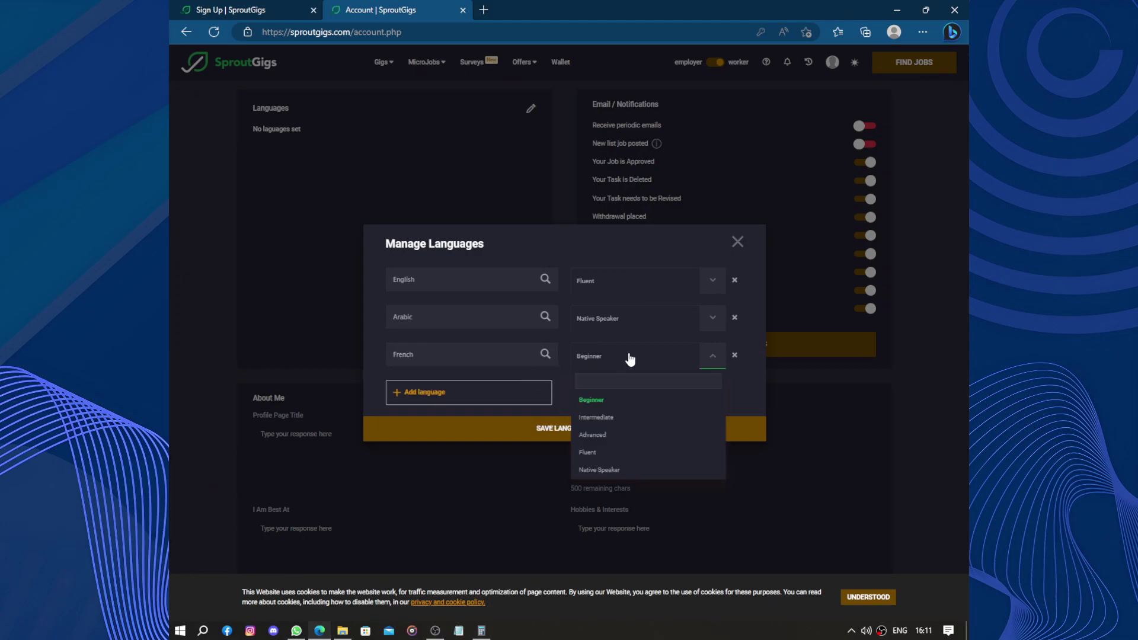
{"action": "left_click", "coordinate": [596, 456]}
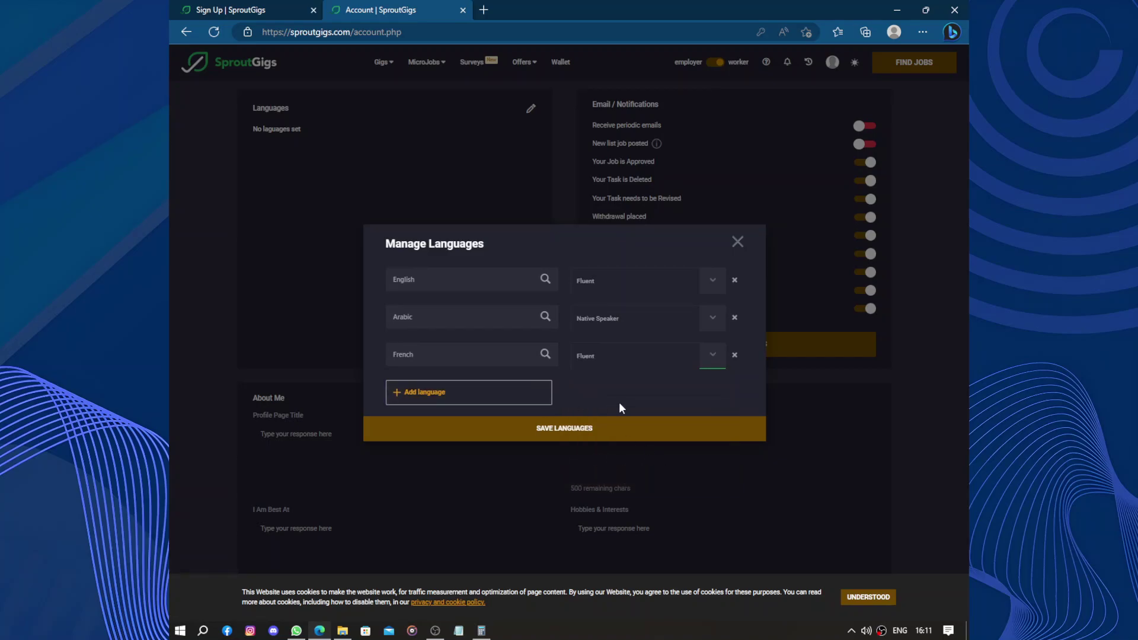
{"action": "left_click", "coordinate": [587, 425]}
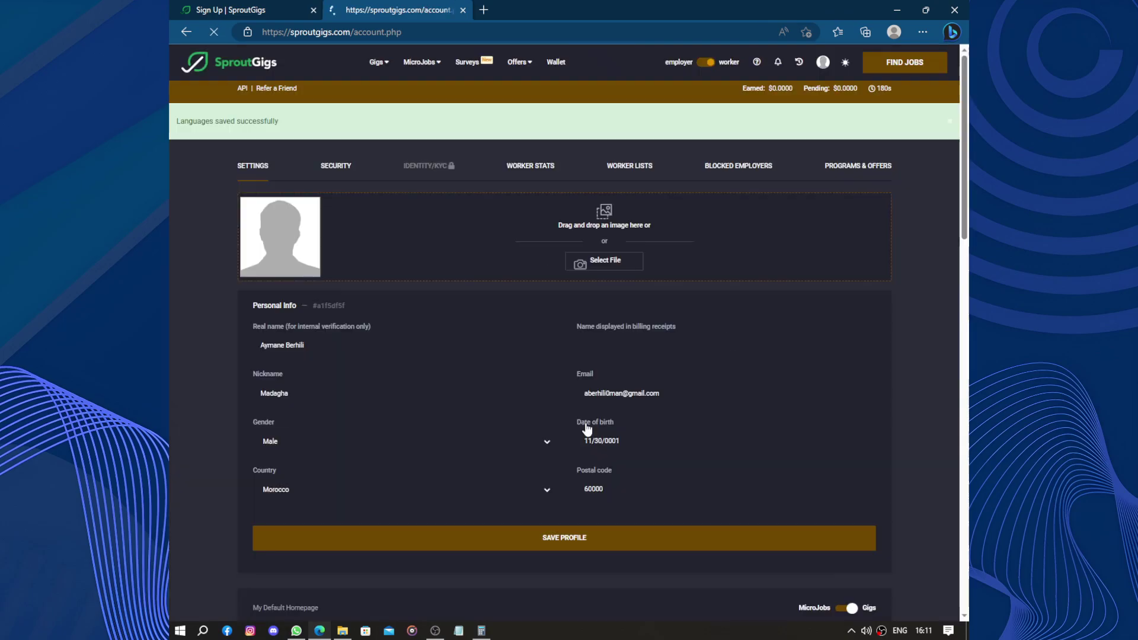
Scroll through the account page, then return to Browse Gigs via the SproutGigs logo
{"action": "scroll", "coordinate": [425, 396], "scroll_direction": "down", "scroll_amount": 10}
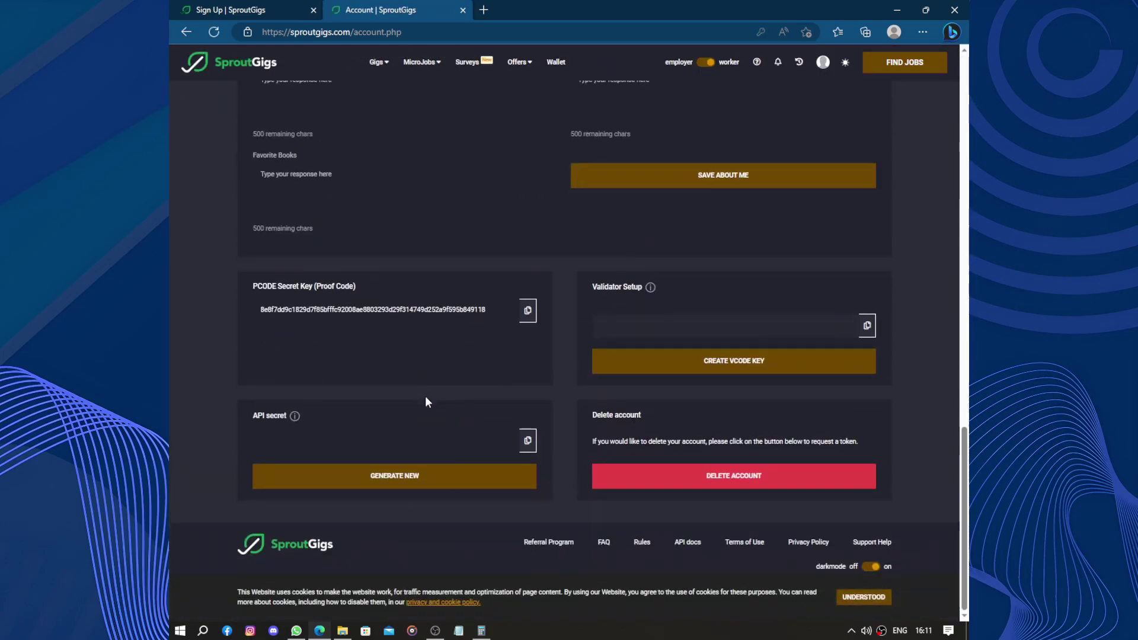
{"action": "scroll", "coordinate": [524, 457], "scroll_direction": "up", "scroll_amount": 10}
{"action": "scroll", "coordinate": [524, 457], "scroll_direction": "up", "scroll_amount": 8}
{"action": "scroll", "coordinate": [521, 457], "scroll_direction": "down", "scroll_amount": 4}
{"action": "scroll", "coordinate": [522, 457], "scroll_direction": "up", "scroll_amount": 4}
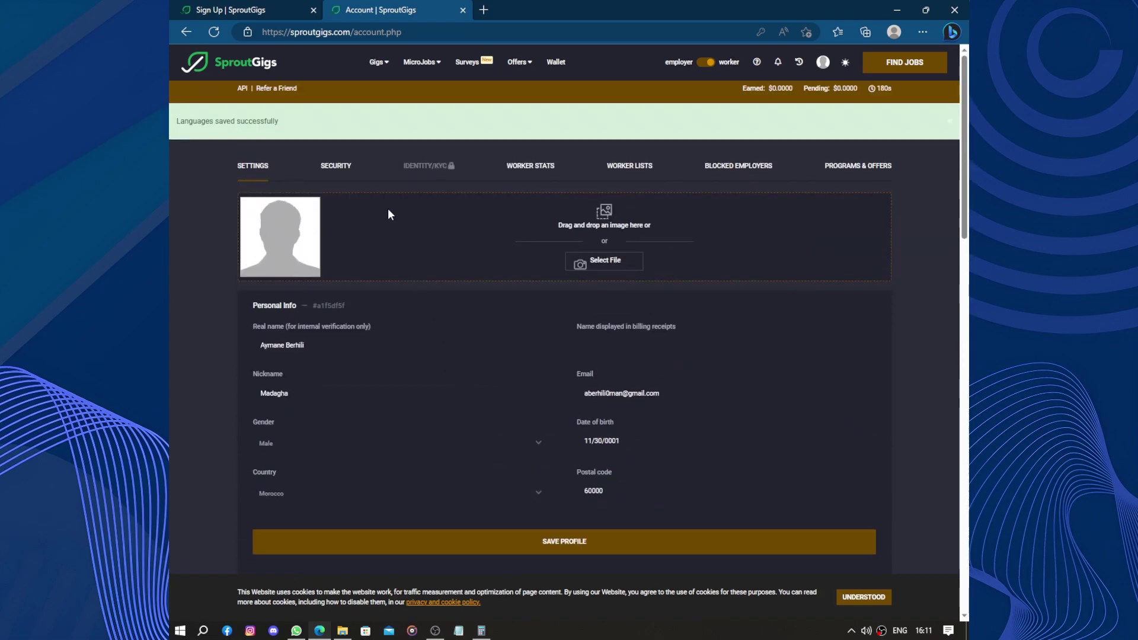
{"action": "left_click", "coordinate": [273, 64]}
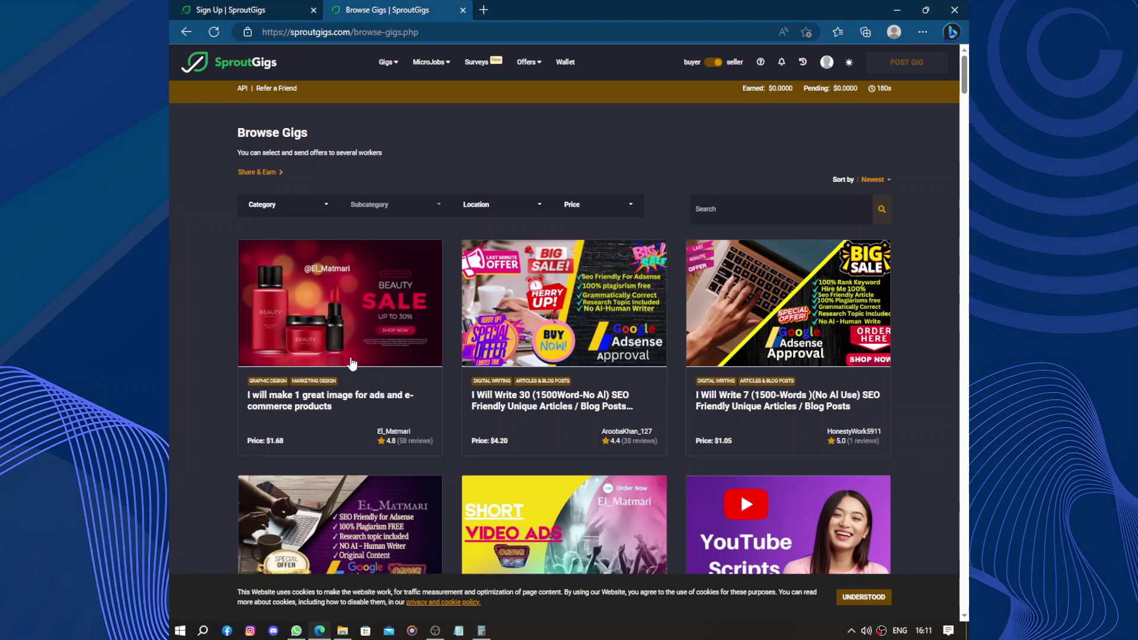
Go to MicroJobs > Find Jobs and open the $2.000 Watch Video + Comment job
{"action": "mouse_move", "coordinate": [433, 62]}
{"action": "left_click", "coordinate": [443, 90]}
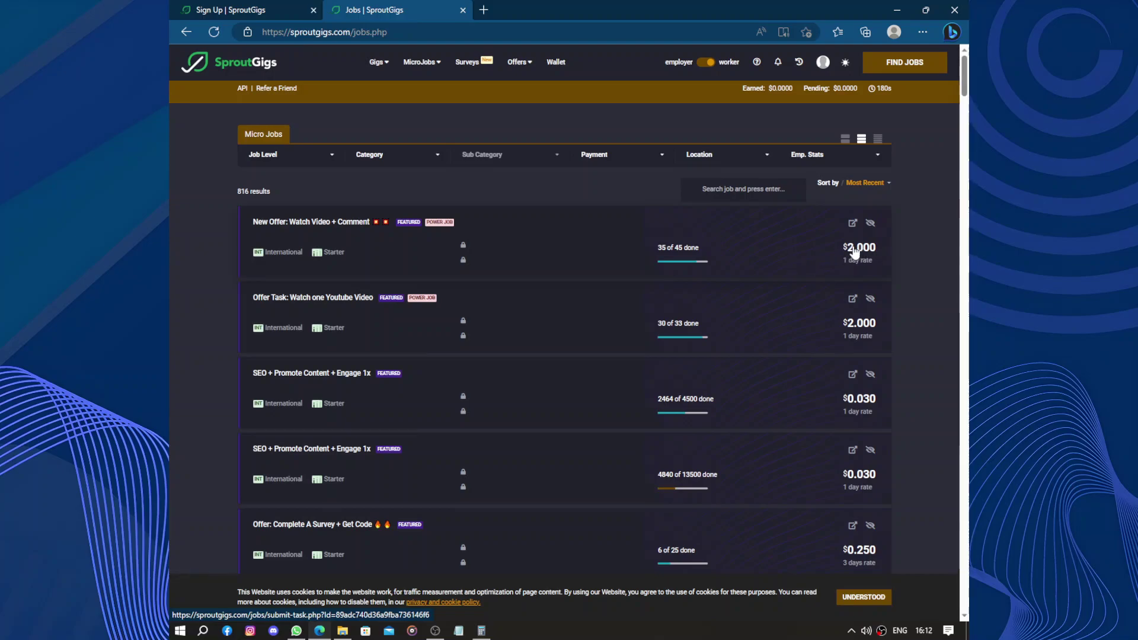
{"action": "left_click", "coordinate": [419, 252]}
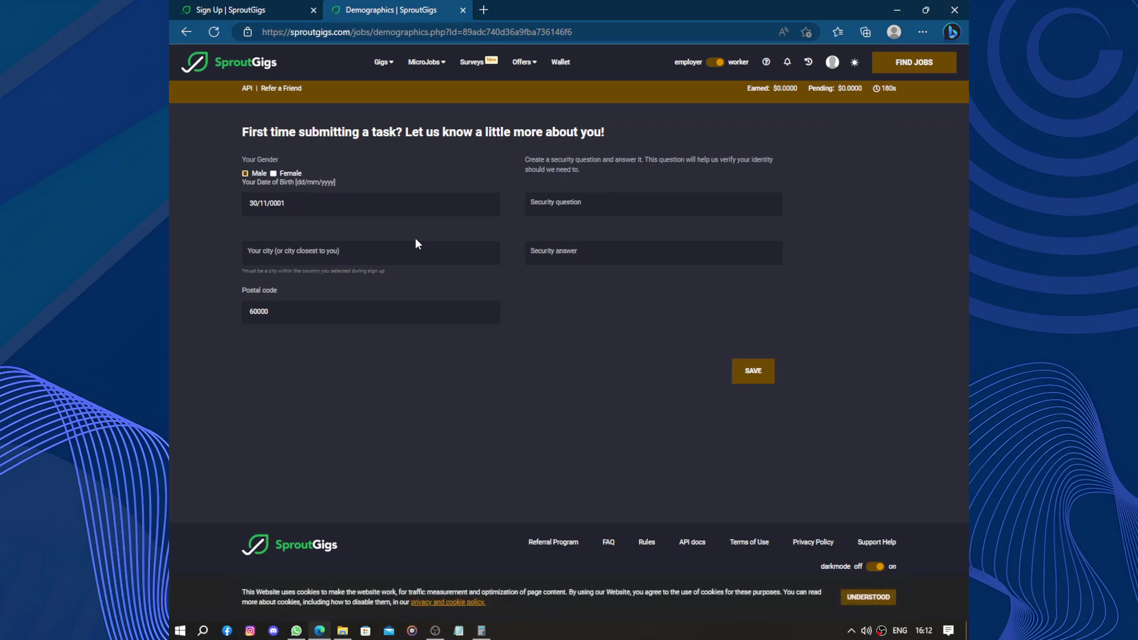
Fill city and postal code from saved autofill data and attempt to save the form
{"action": "left_click_drag", "start_coordinate": [243, 129], "coordinate": [616, 129]}
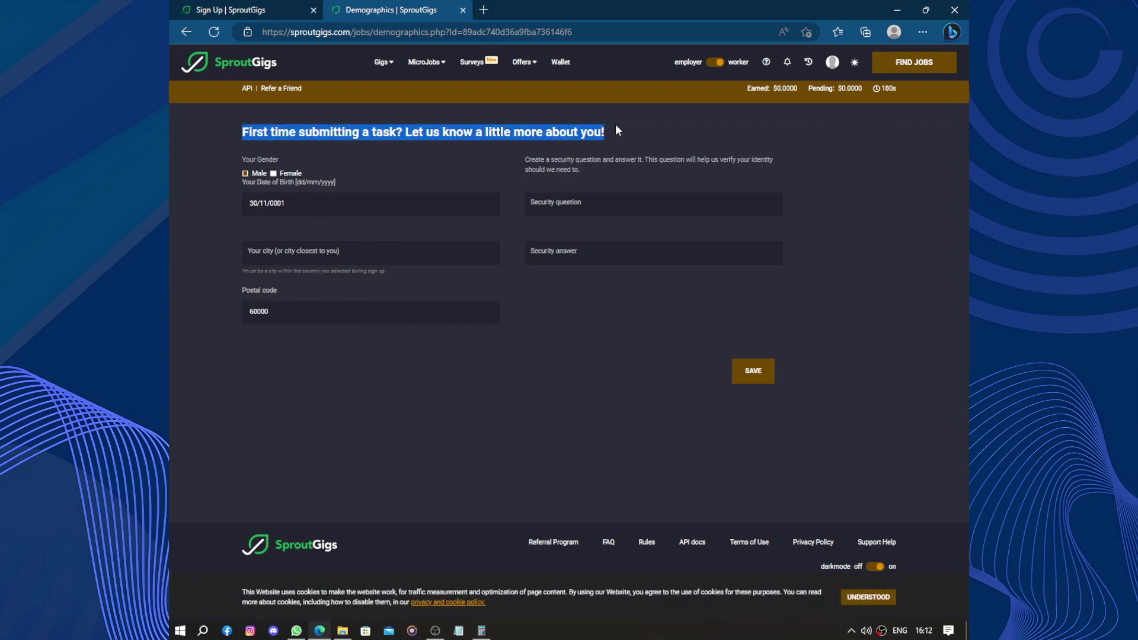
{"action": "left_click", "coordinate": [654, 126]}
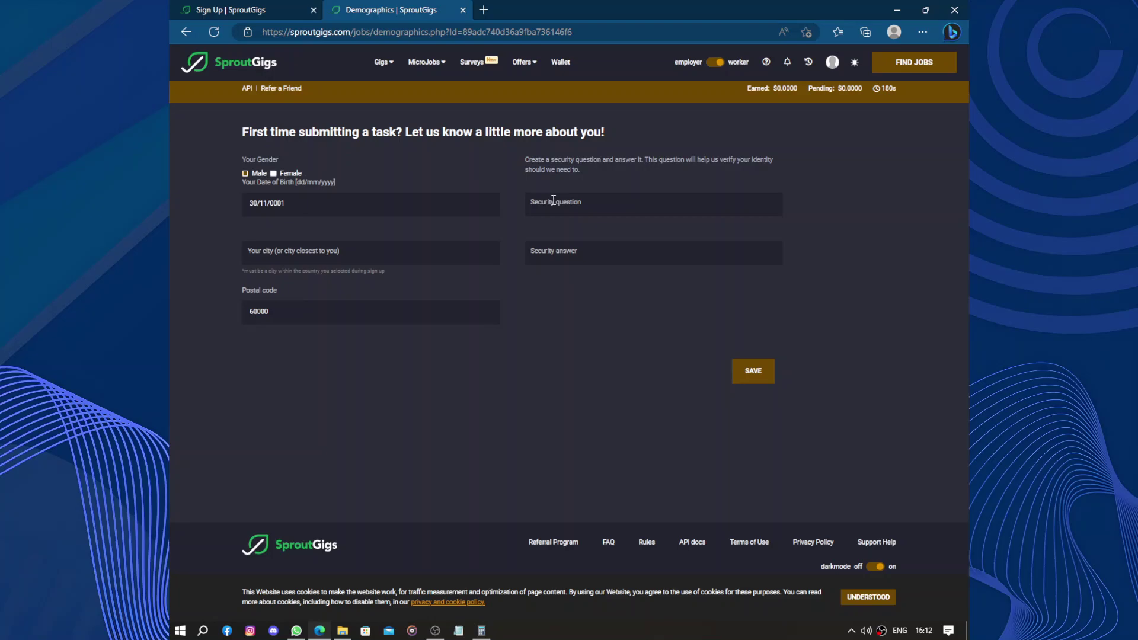
{"action": "left_click", "coordinate": [415, 253]}
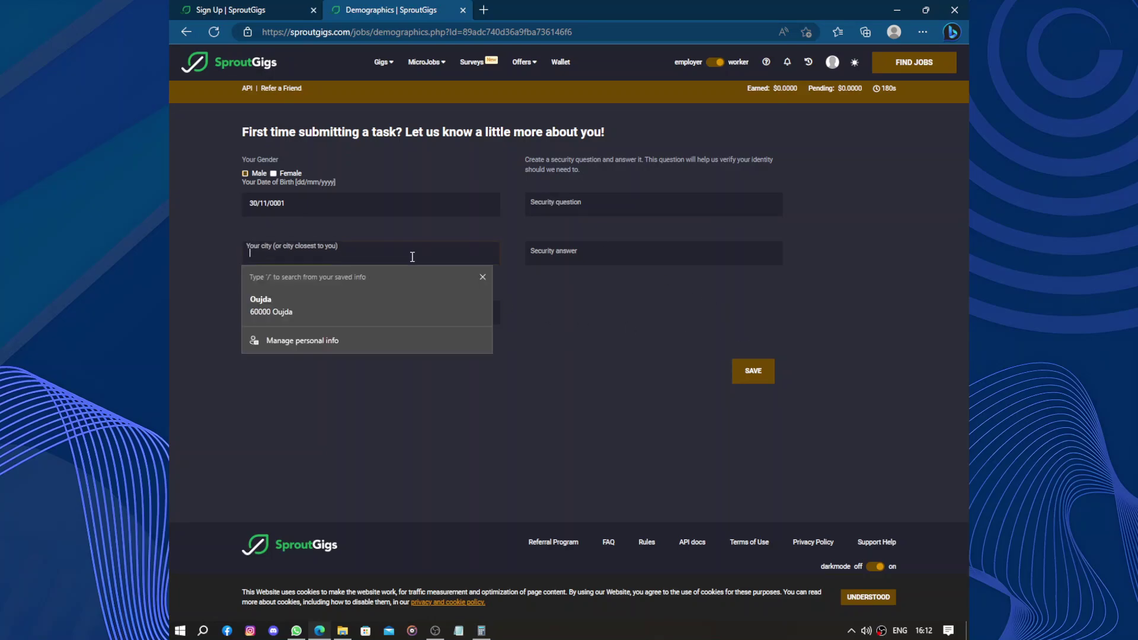
{"action": "left_click", "coordinate": [442, 299]}
{"action": "left_click", "coordinate": [753, 371]}
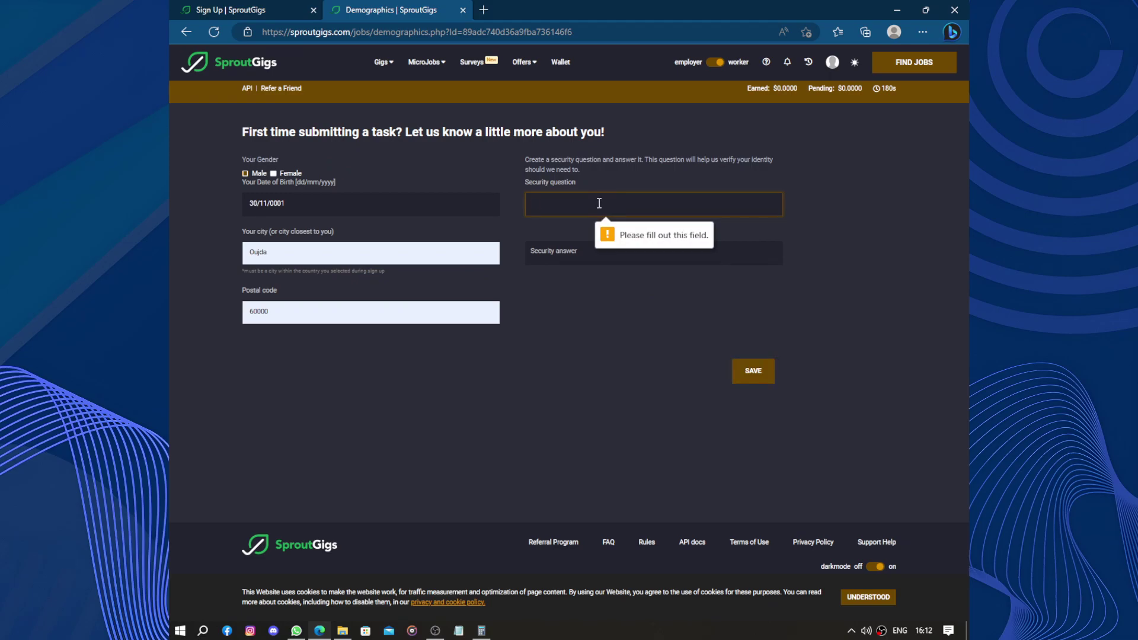
Correct the postal code to 60000
{"action": "type", "text": "WH"}
{"action": "key", "text": "shift+Tab"}
{"action": "type", "text": "T"}
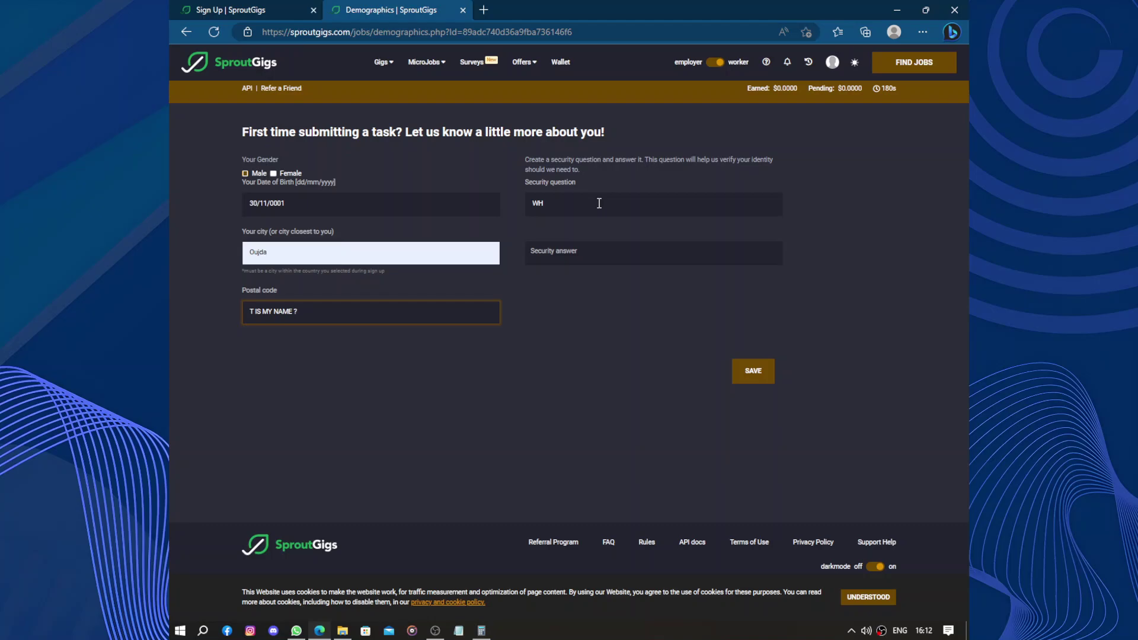
{"action": "key", "text": "BackSpace"}
{"action": "key", "text": "BackSpace"}
{"action": "key", "text": "BackSpace"}
{"action": "key", "text": "BackSpace"}
{"action": "key", "text": "BackSpace"}
{"action": "key", "text": "BackSpace"}
{"action": "key", "text": "BackSpace"}
{"action": "key", "text": "BackSpace"}
{"action": "key", "text": "BackSpace"}
{"action": "key", "text": "BackSpace"}
{"action": "key", "text": "BackSpace"}
{"action": "key", "text": "BackSpace"}
{"action": "key", "text": "BackSpace"}
{"action": "key", "text": "BackSpace"}
{"action": "type", "text": "60000"}
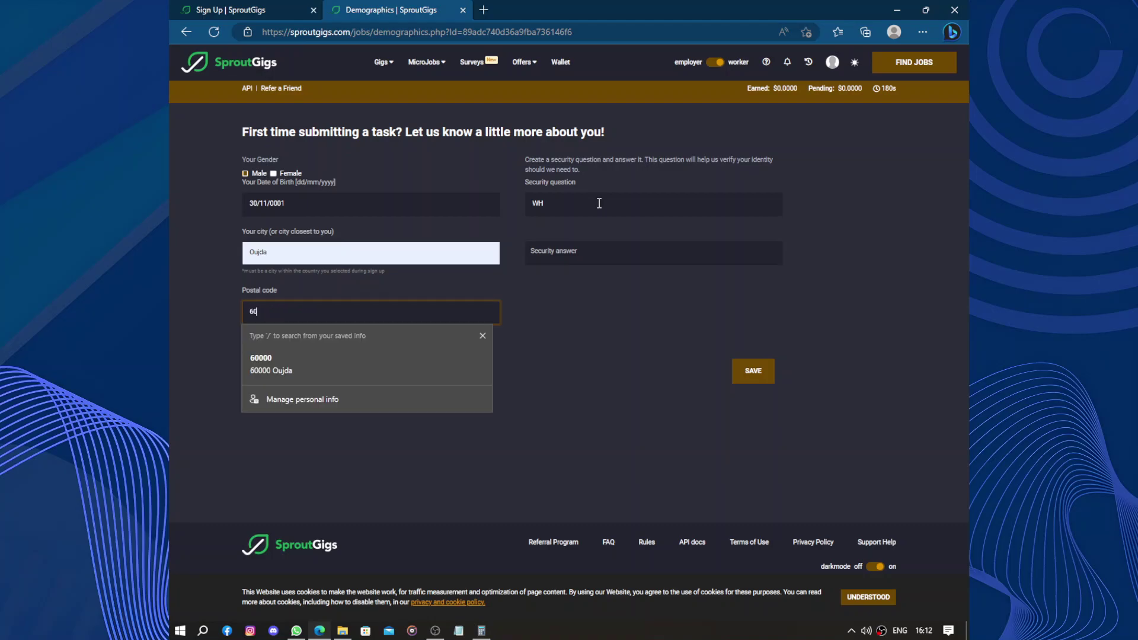
Enter the security question 'WHAT IS M Y NAME?', retry saving, and type the security answer
{"action": "left_click", "coordinate": [600, 203]}
{"action": "type", "text": "WHAT"}
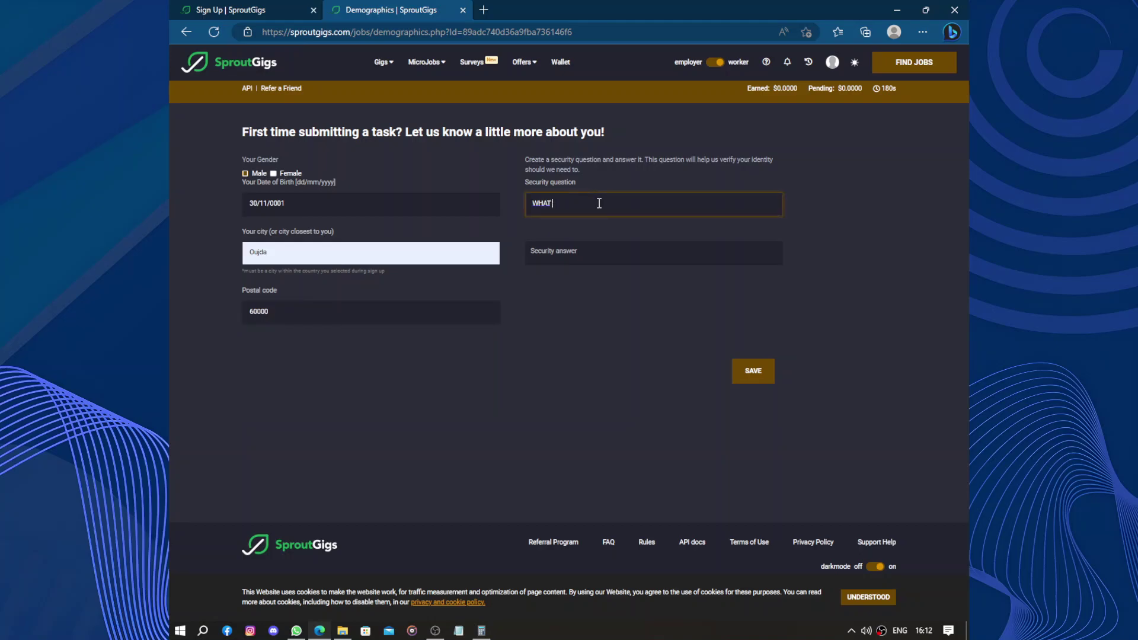
{"action": "type", "text": " IS M Y NAME?"}
{"action": "left_click", "coordinate": [748, 373]}
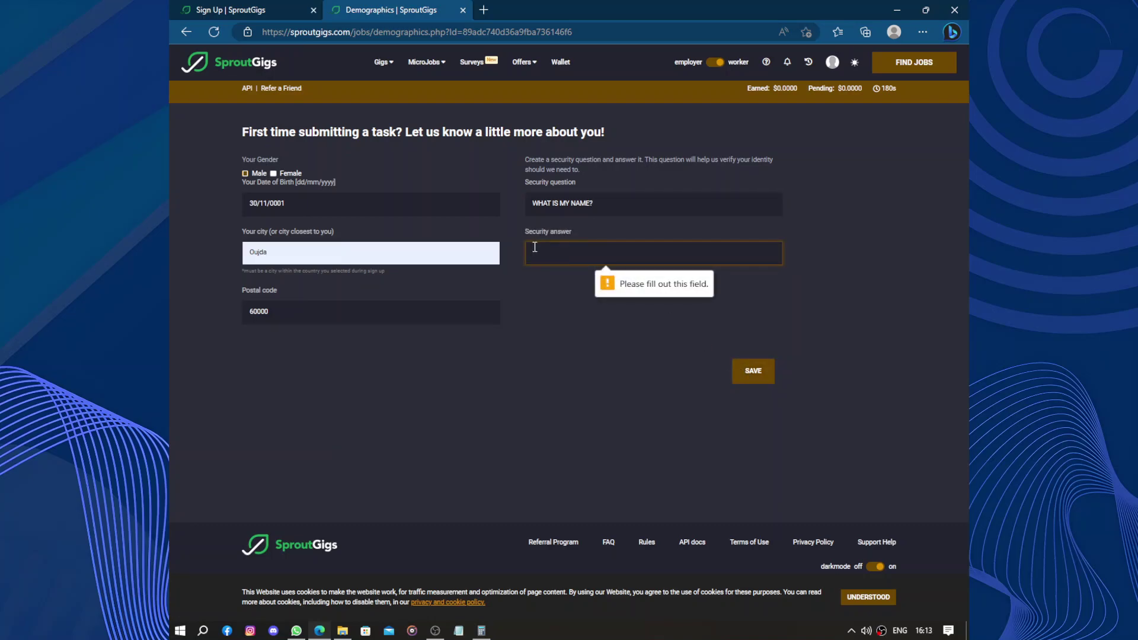
{"action": "type", "text": "ME"}
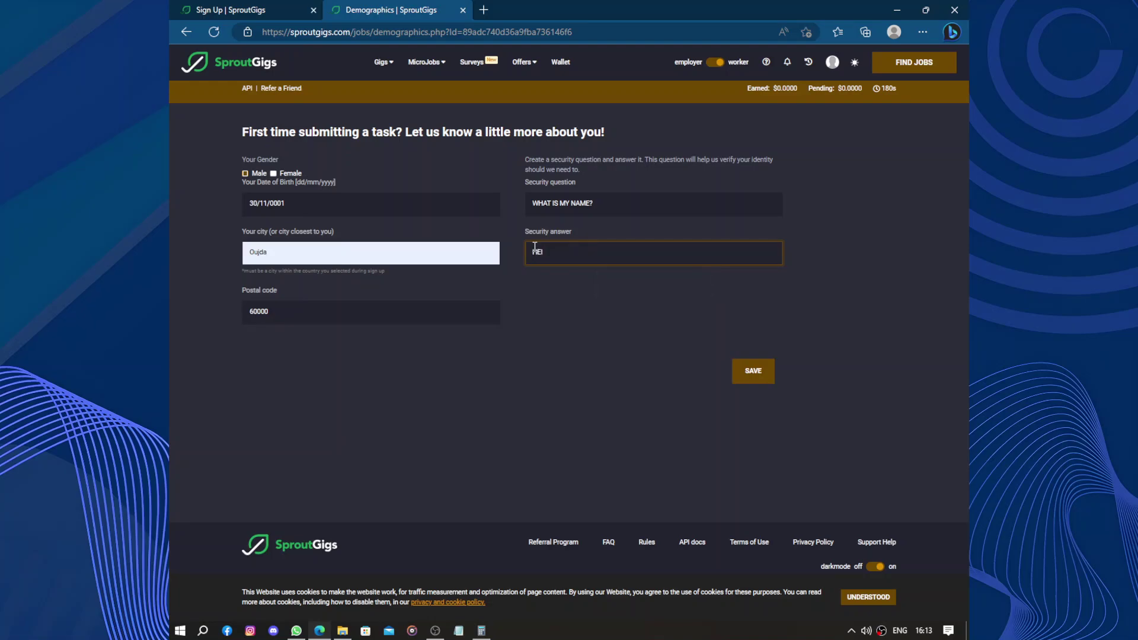
{"action": "type", "text": "ISENBURG"}
Submit the form, then replace the rejected city with Oujda
{"action": "left_click", "coordinate": [751, 372]}
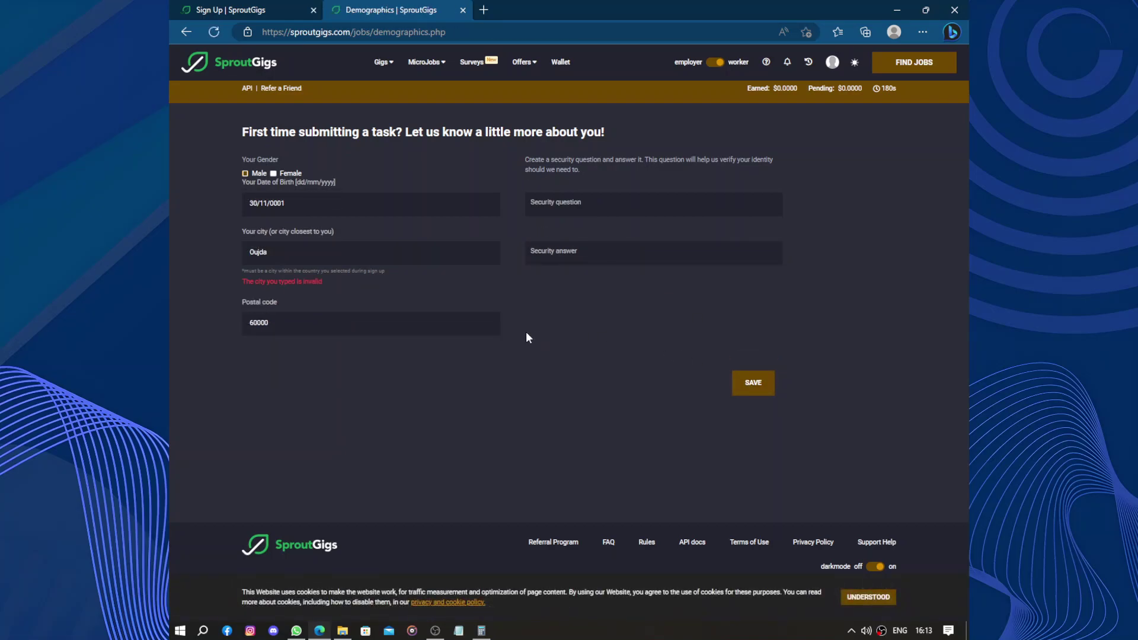
{"action": "left_click", "coordinate": [278, 255]}
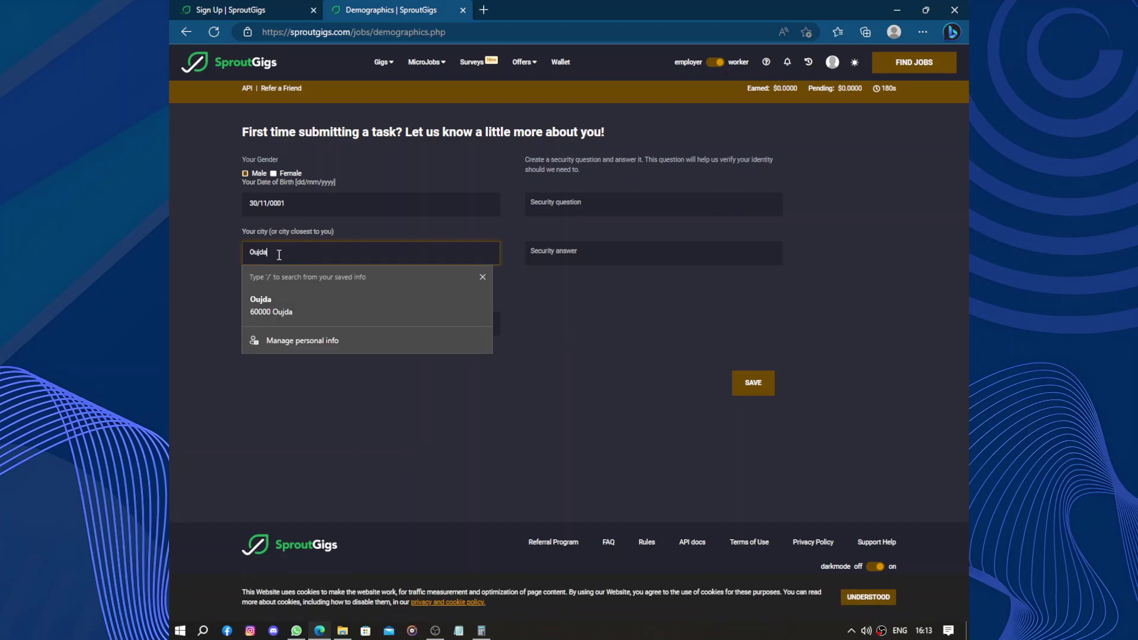
{"action": "key", "text": "BackSpace"}
{"action": "key", "text": "BackSpace"}
{"action": "key", "text": "BackSpace"}
{"action": "key", "text": "BackSpace"}
{"action": "key", "text": "BackSpace"}
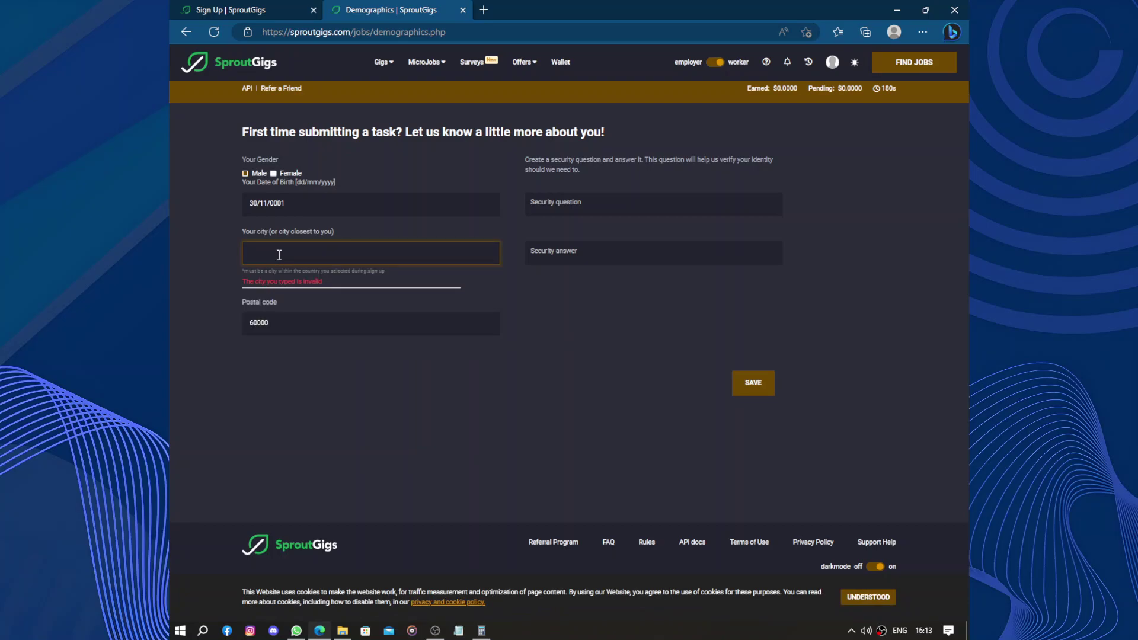
{"action": "type", "text": "Oujda"}
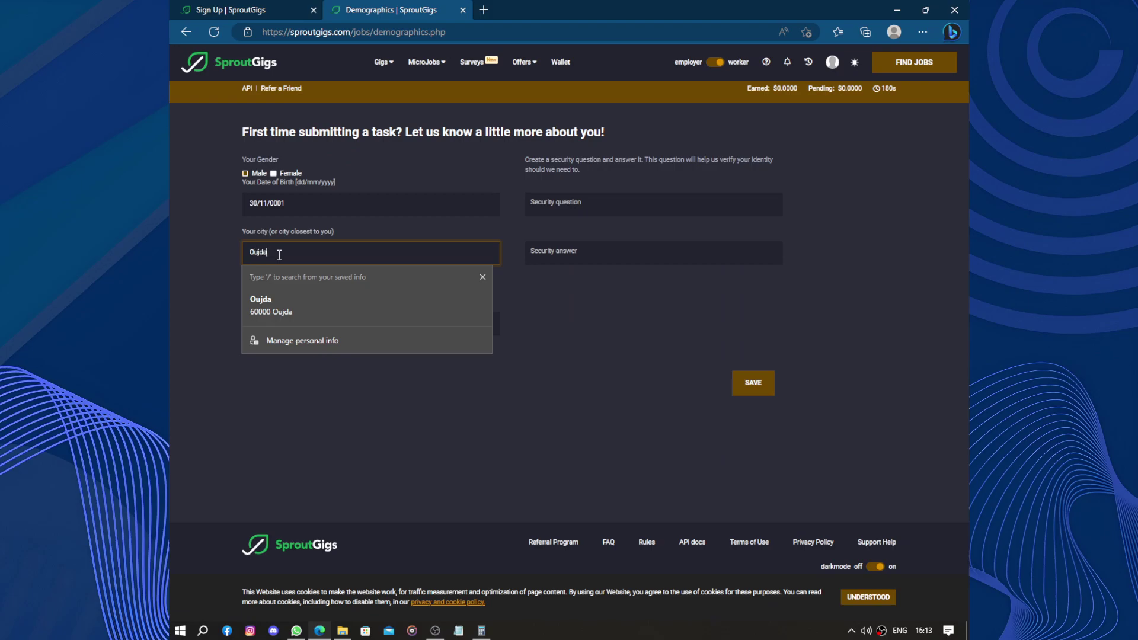
{"action": "left_click", "coordinate": [557, 205]}
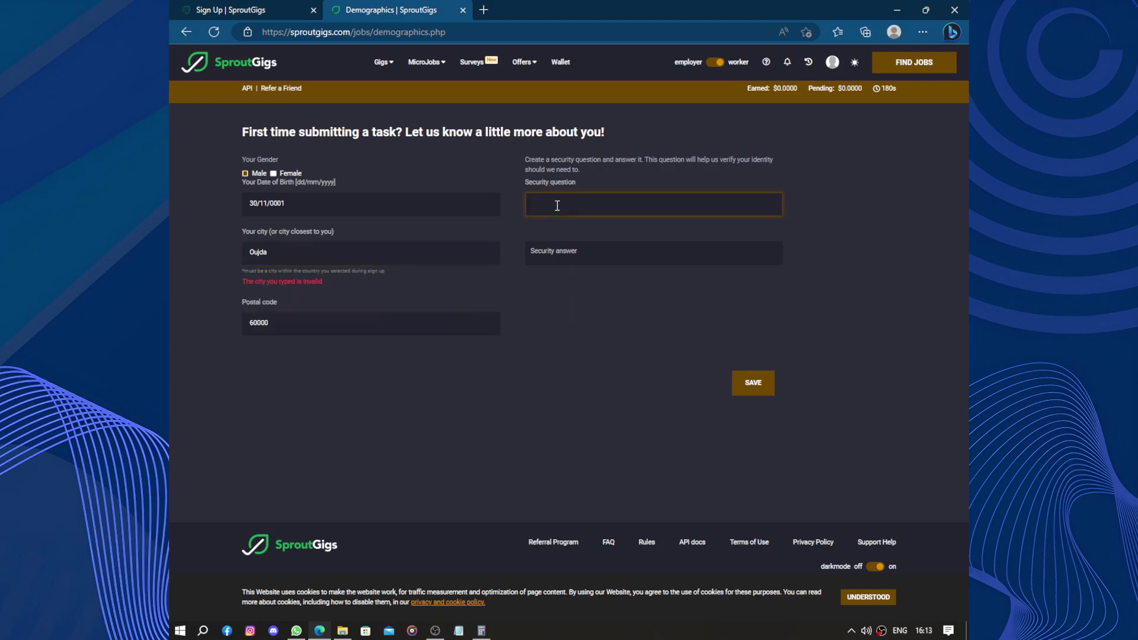
Fill the security question with 'aaa', enter a security answer, and submit again
{"action": "type", "text": "aaaaaaaaaaaaaaa"}
{"action": "left_click", "coordinate": [565, 249]}
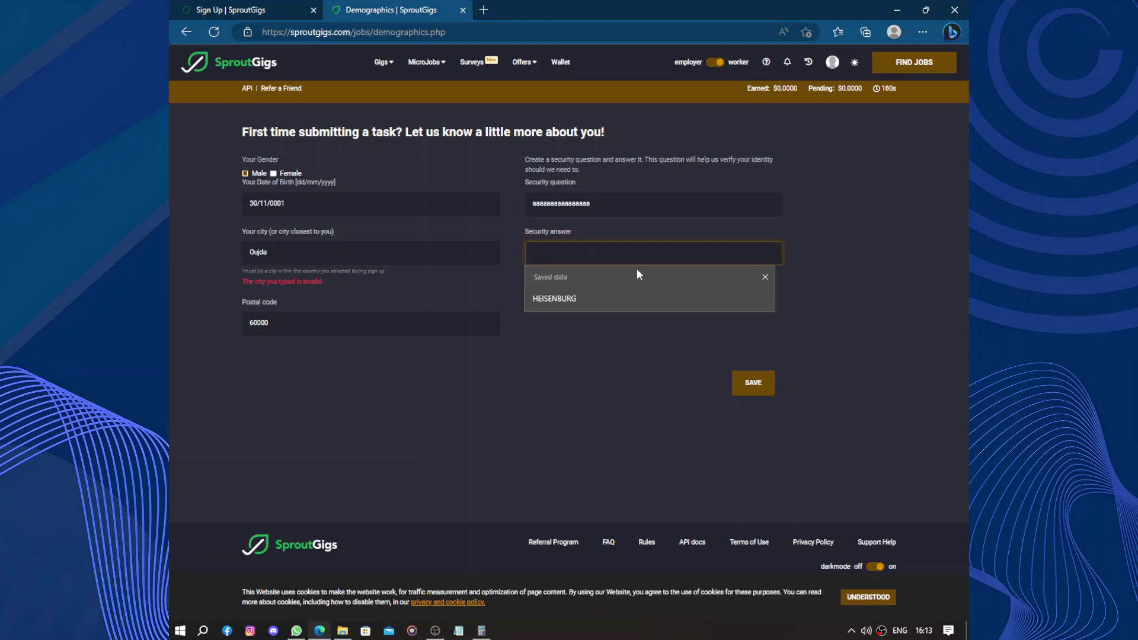
{"action": "type", "text": "yes"}
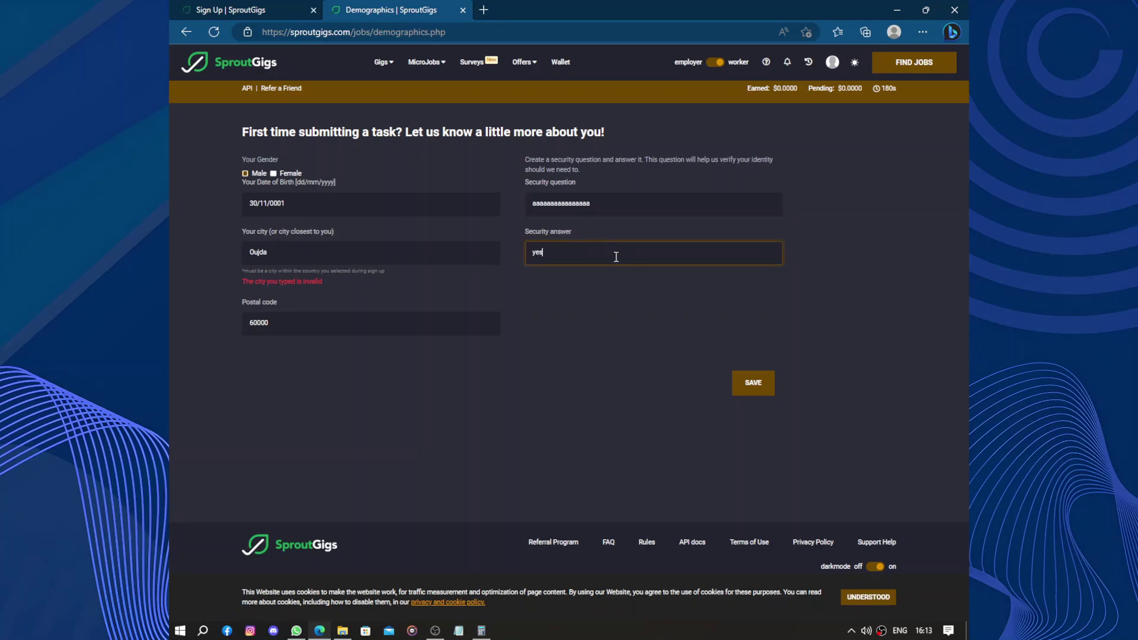
{"action": "left_click", "coordinate": [757, 383]}
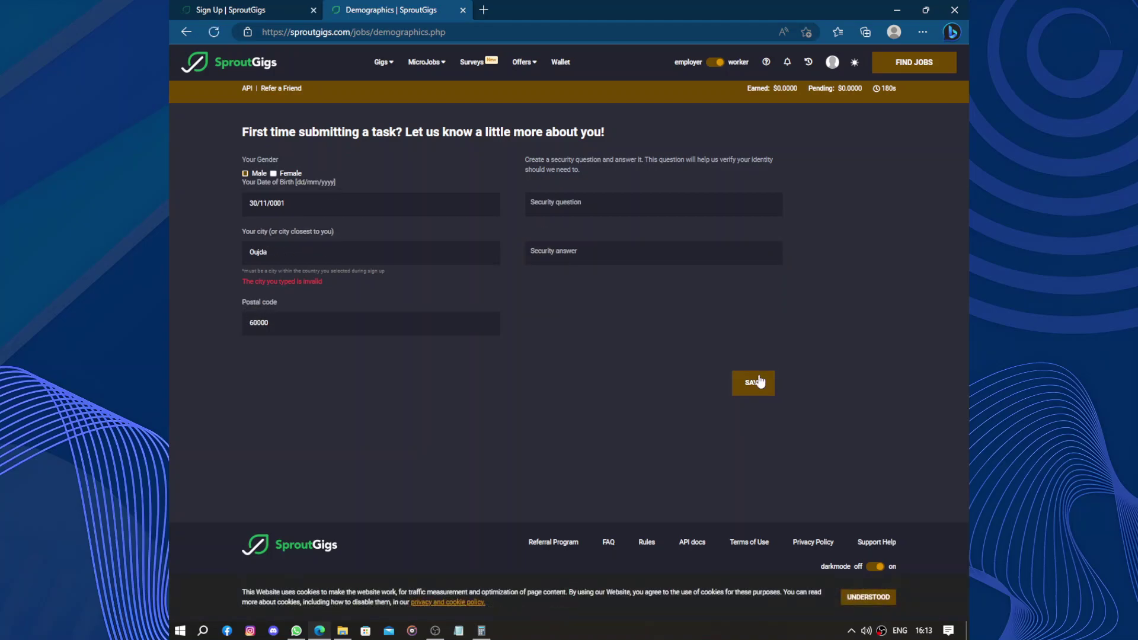
Replace the date of birth 30/11/0001 with 06/08/2000
{"action": "double_click", "coordinate": [274, 247]}
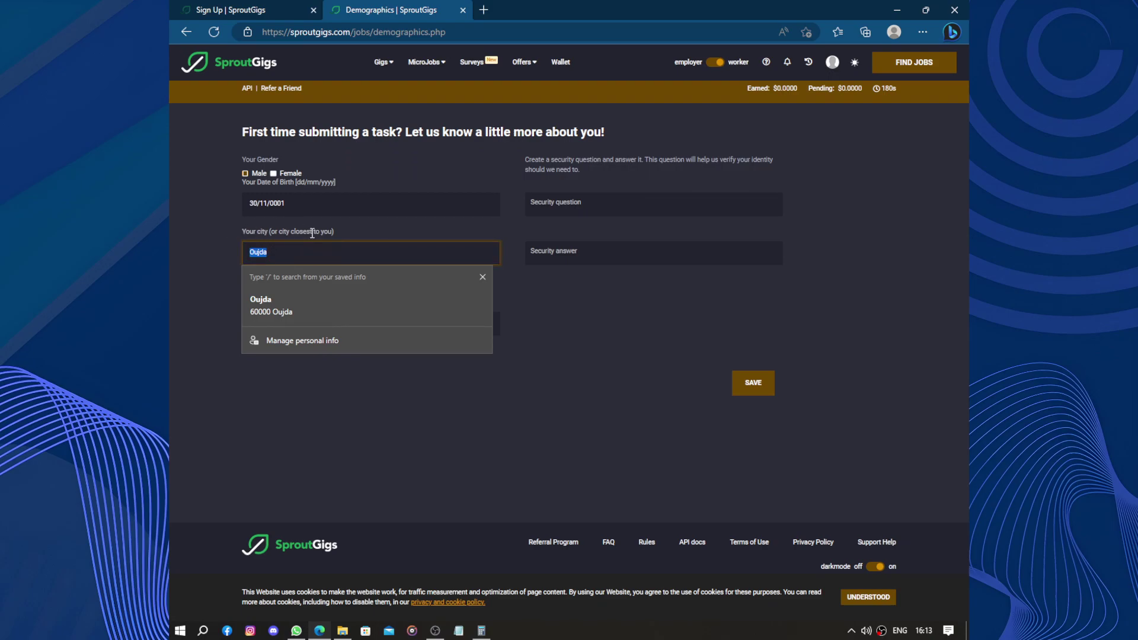
{"action": "left_click_drag", "start_coordinate": [295, 204], "coordinate": [242, 207]}
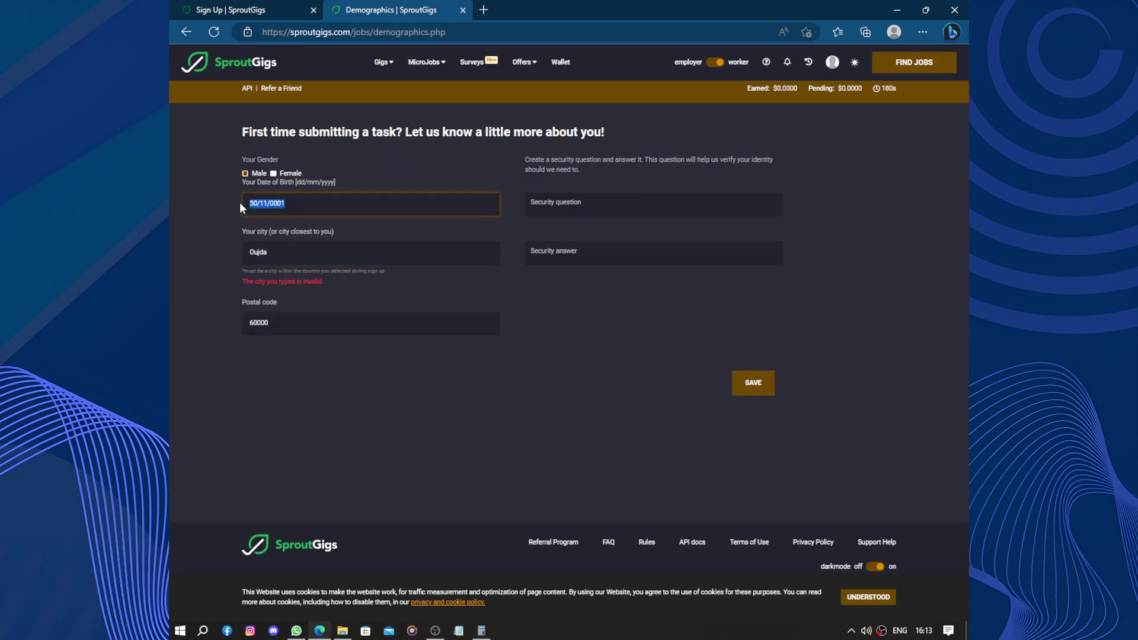
{"action": "type", "text": "06/08/0"}
{"action": "key", "text": "BackSpace"}
{"action": "type", "text": "2000"}
Change the city from Oujda to New york
{"action": "left_click", "coordinate": [358, 240]}
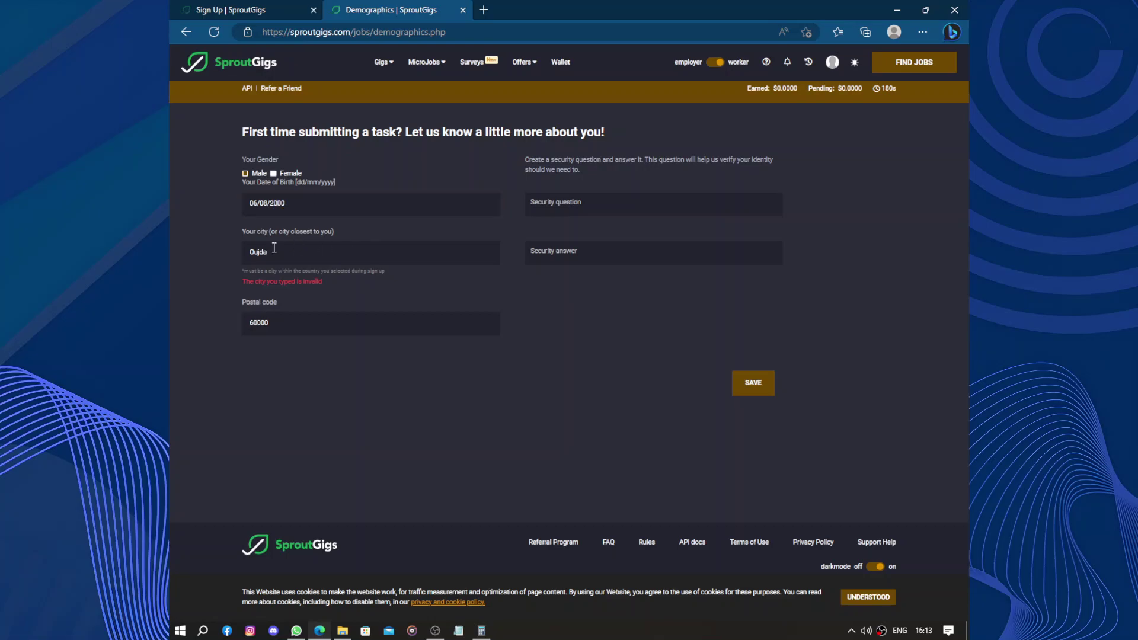
{"action": "left_click", "coordinate": [270, 248]}
{"action": "left_click_drag", "start_coordinate": [270, 249], "coordinate": [212, 260]}
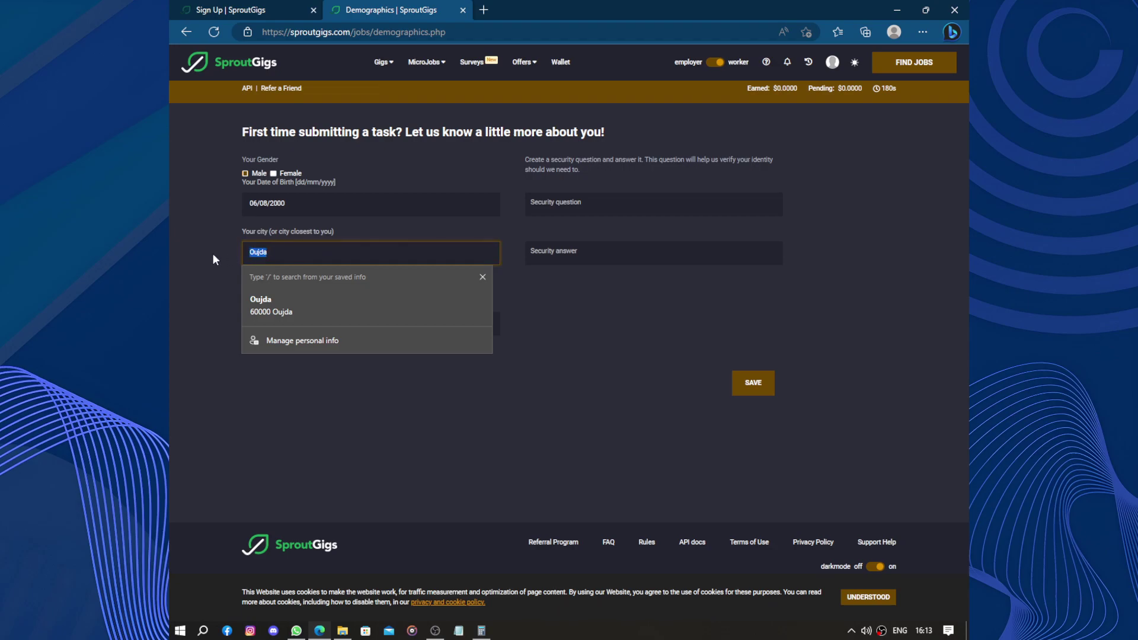
{"action": "type", "text": "N"}
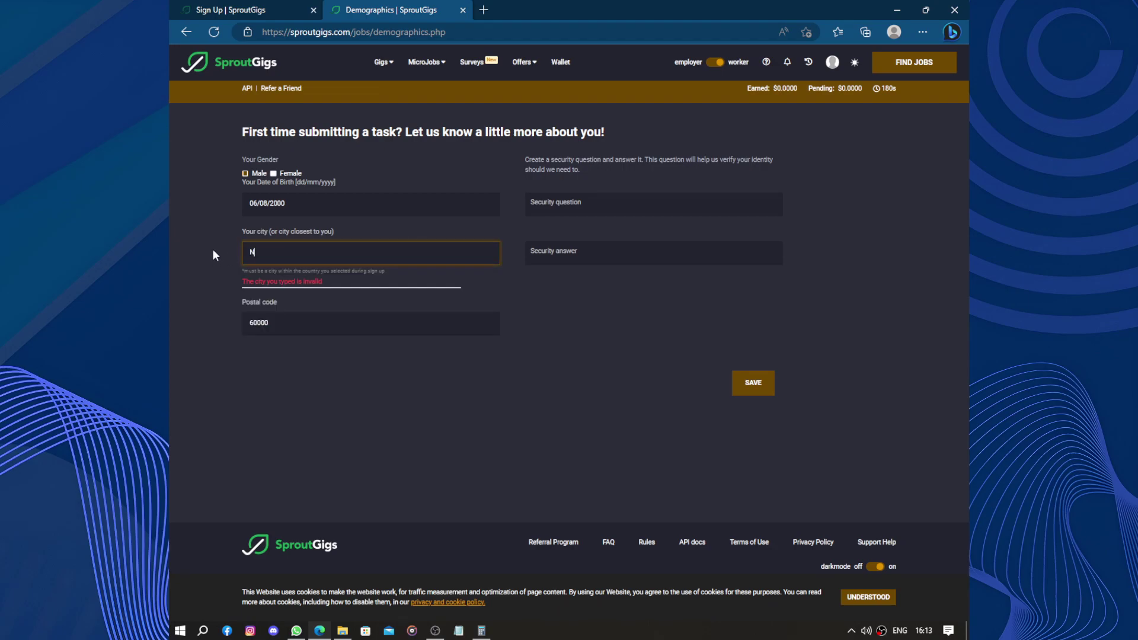
{"action": "type", "text": "ew york"}
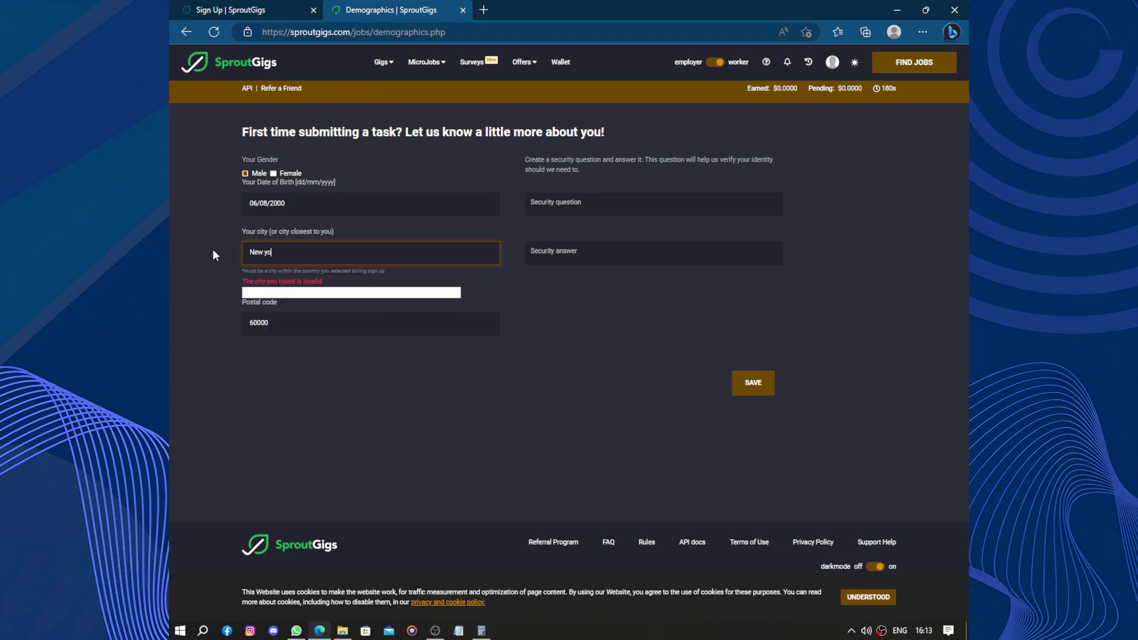
Fill the security question and answer from saved data and submit the form
{"action": "left_click", "coordinate": [633, 205]}
{"action": "left_click", "coordinate": [616, 244]}
{"action": "left_click", "coordinate": [610, 253]}
{"action": "left_click", "coordinate": [603, 294]}
{"action": "left_click", "coordinate": [752, 381]}
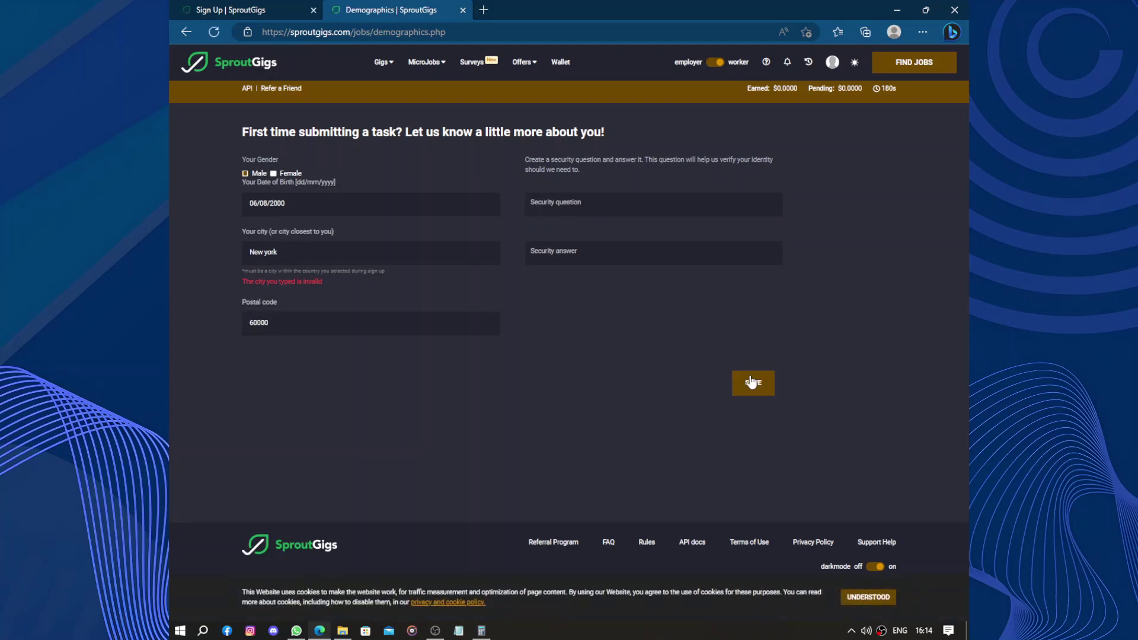
Replace the city New york with Paris
{"action": "left_click_drag", "start_coordinate": [306, 258], "coordinate": [209, 265]}
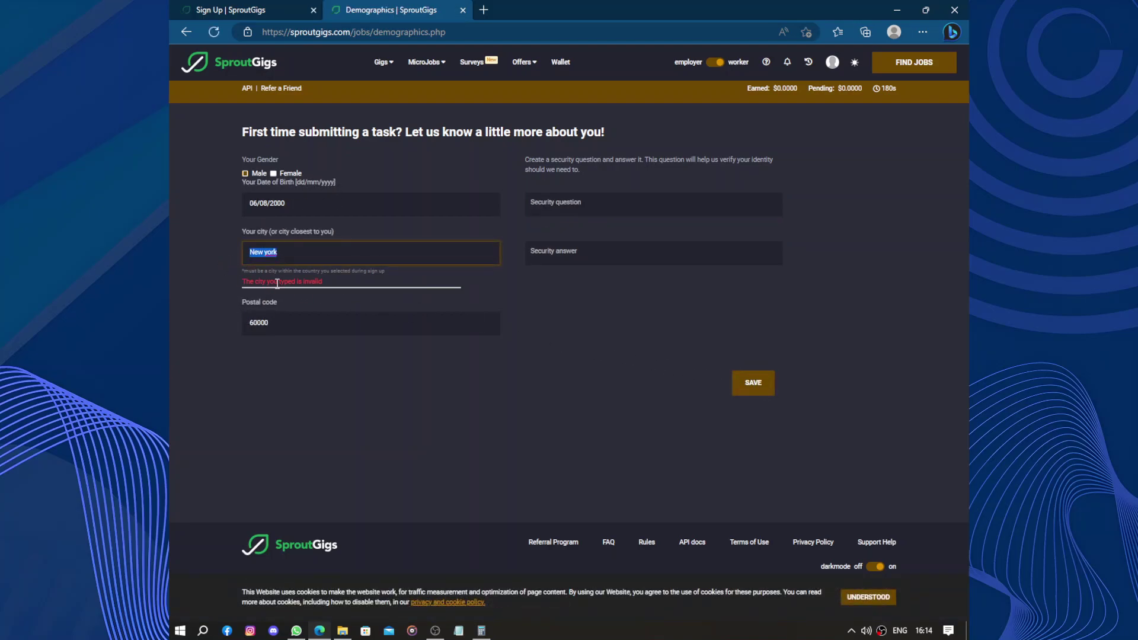
{"action": "left_click_drag", "start_coordinate": [287, 259], "coordinate": [240, 259]}
{"action": "type", "text": "Paris"}
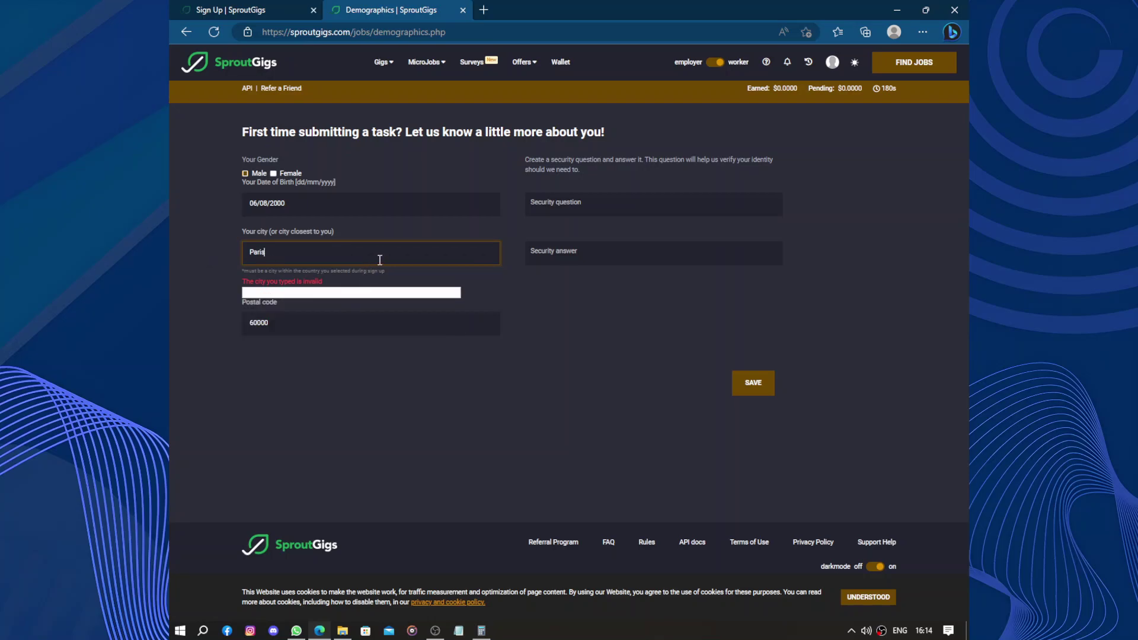
{"action": "left_click", "coordinate": [314, 295]}
{"action": "left_click", "coordinate": [328, 254]}
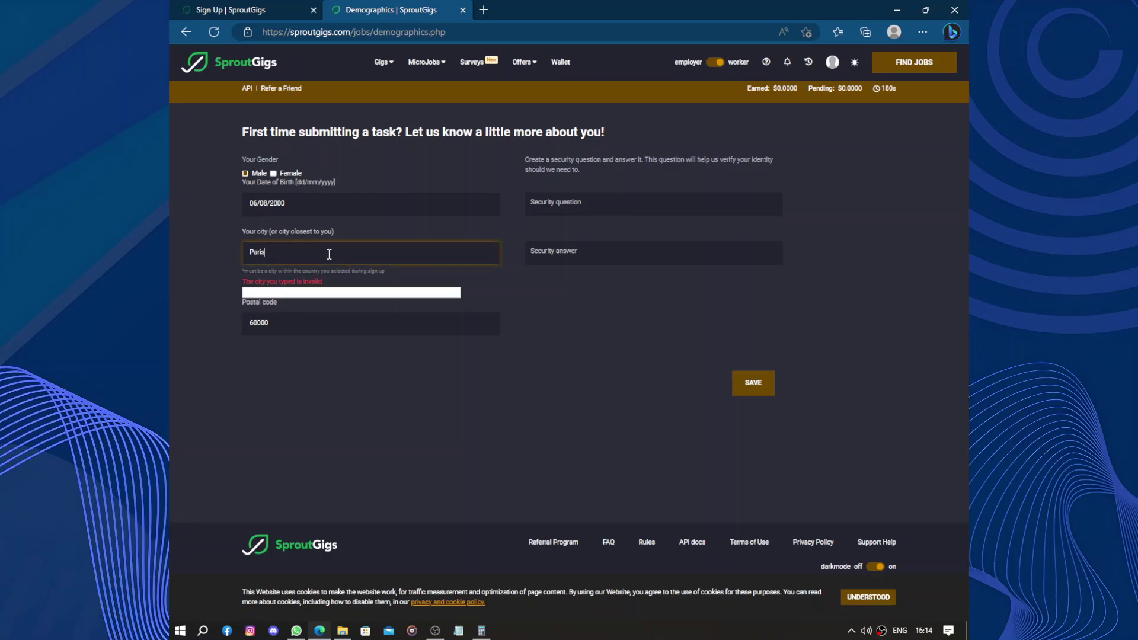
Refill the saved security question and answer and resubmit; Paris is rejected as invalid
{"action": "left_click", "coordinate": [600, 215]}
{"action": "left_click", "coordinate": [585, 248]}
{"action": "left_click", "coordinate": [587, 254]}
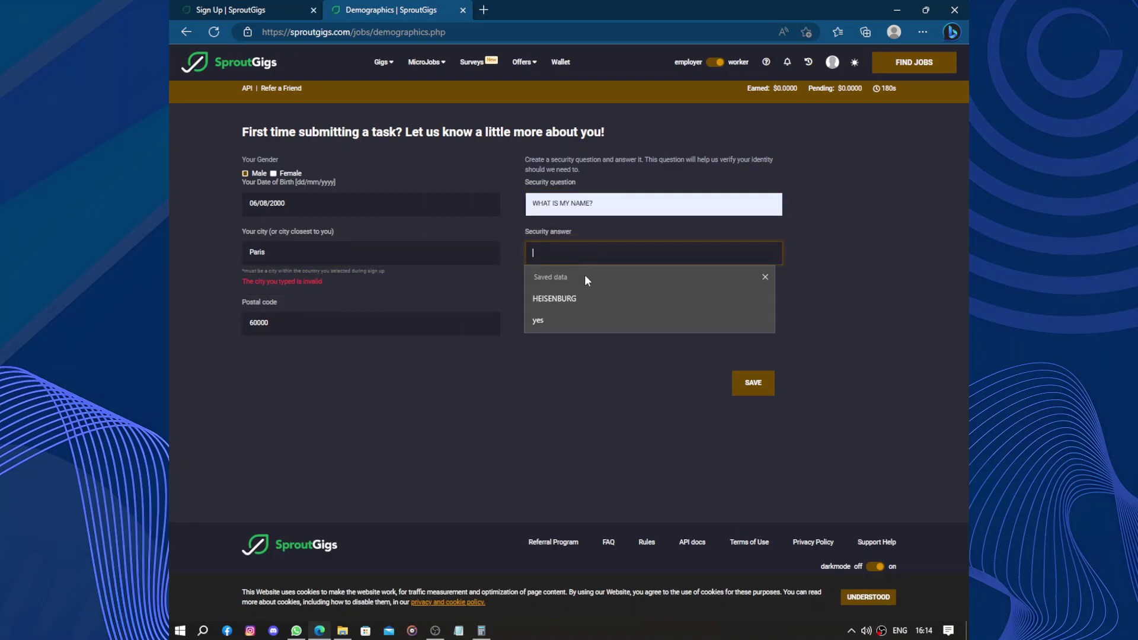
{"action": "left_click", "coordinate": [578, 297]}
{"action": "left_click", "coordinate": [763, 383]}
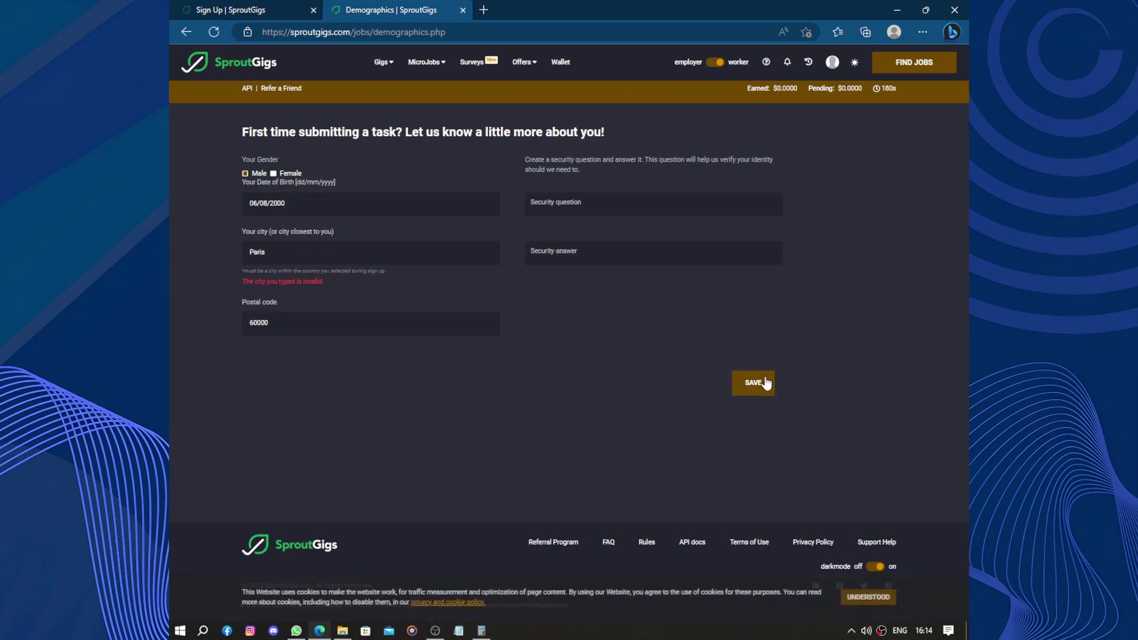
{"action": "left_click_drag", "start_coordinate": [240, 283], "coordinate": [340, 283]}
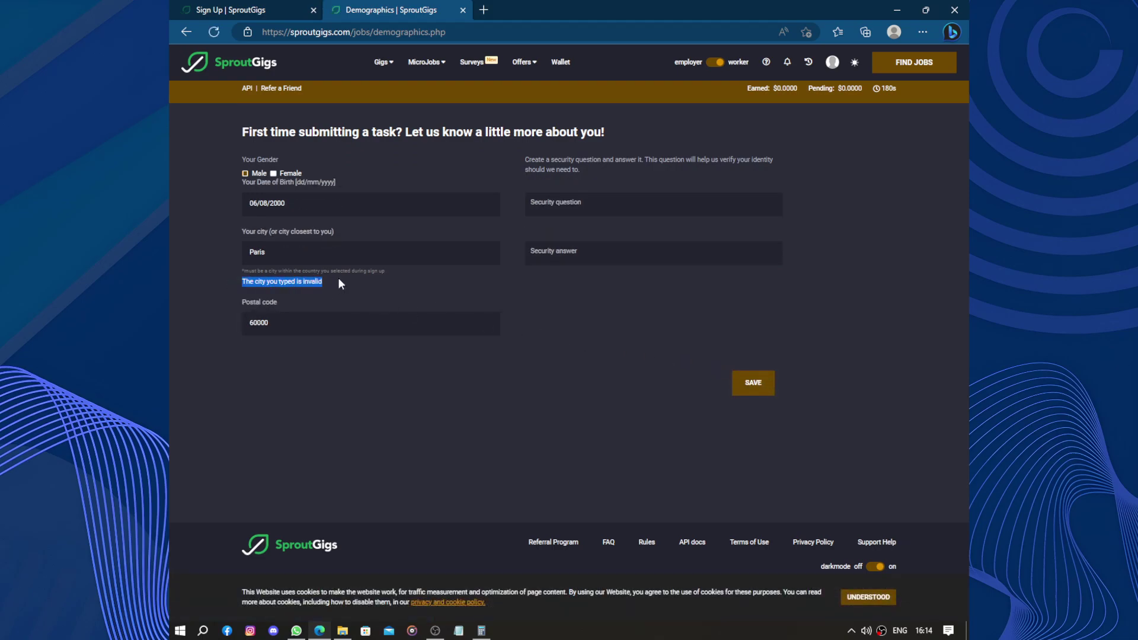
{"action": "left_click", "coordinate": [340, 284]}
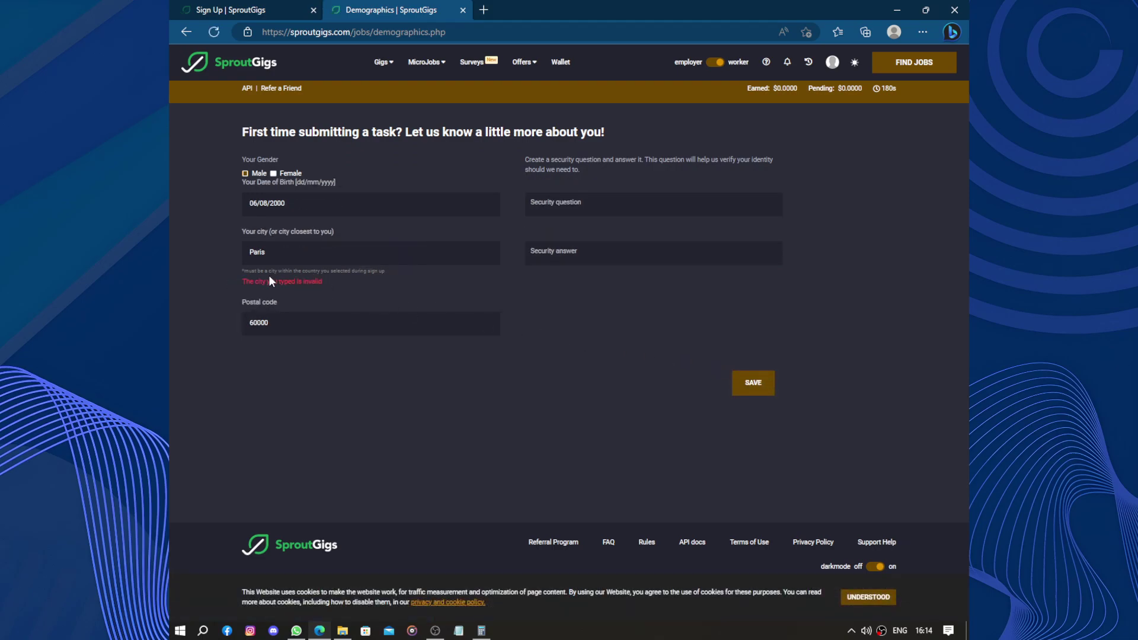
Change the city to Rabat, refill the saved security details, and submit the form
{"action": "double_click", "coordinate": [302, 249]}
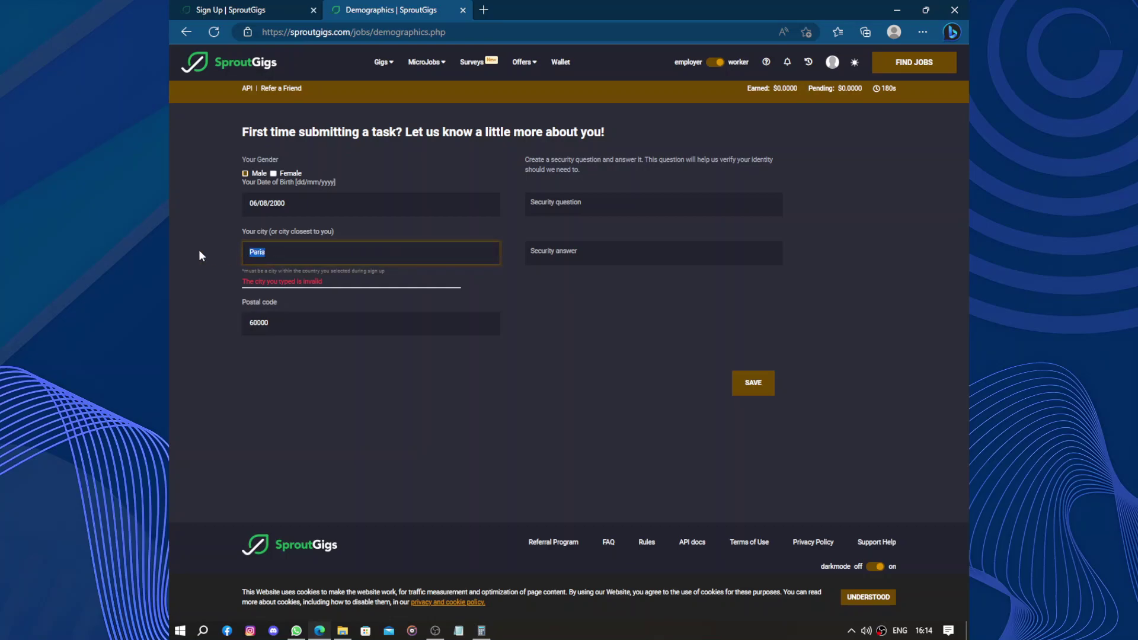
{"action": "type", "text": "Rabat"}
{"action": "left_click", "coordinate": [628, 204]}
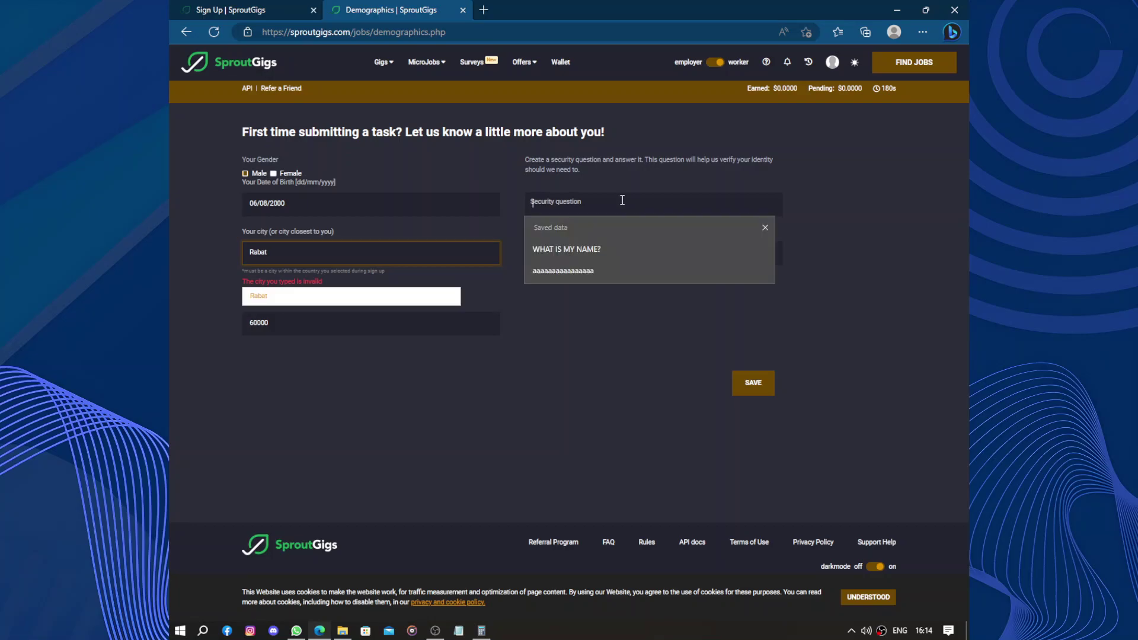
{"action": "left_click", "coordinate": [609, 249]}
{"action": "left_click", "coordinate": [599, 255]}
{"action": "left_click", "coordinate": [569, 294]}
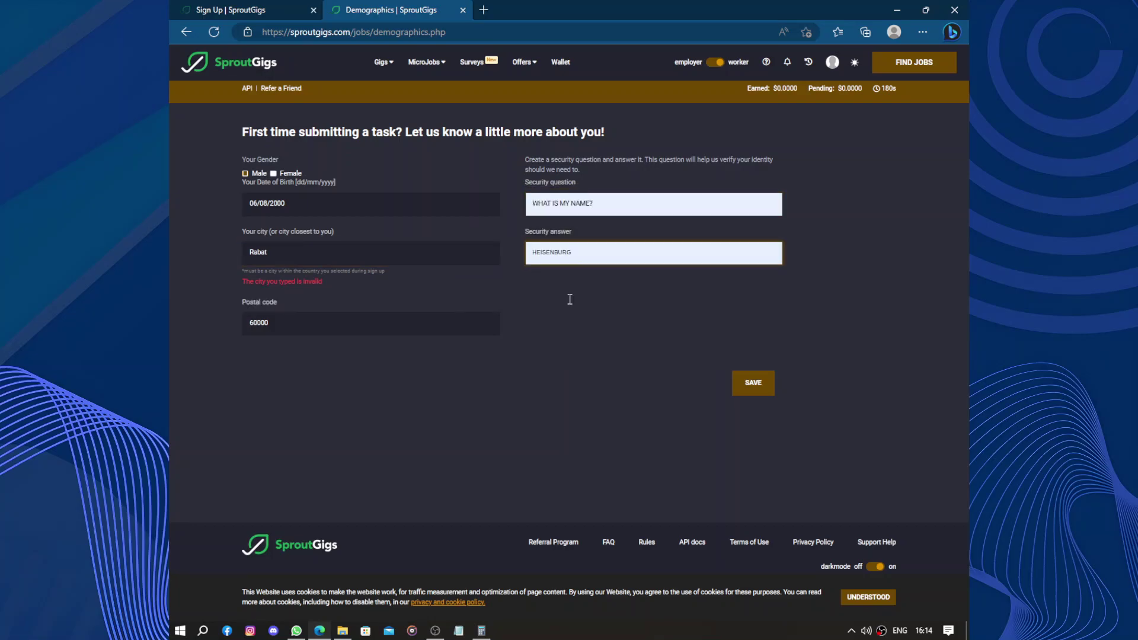
{"action": "left_click", "coordinate": [756, 382]}
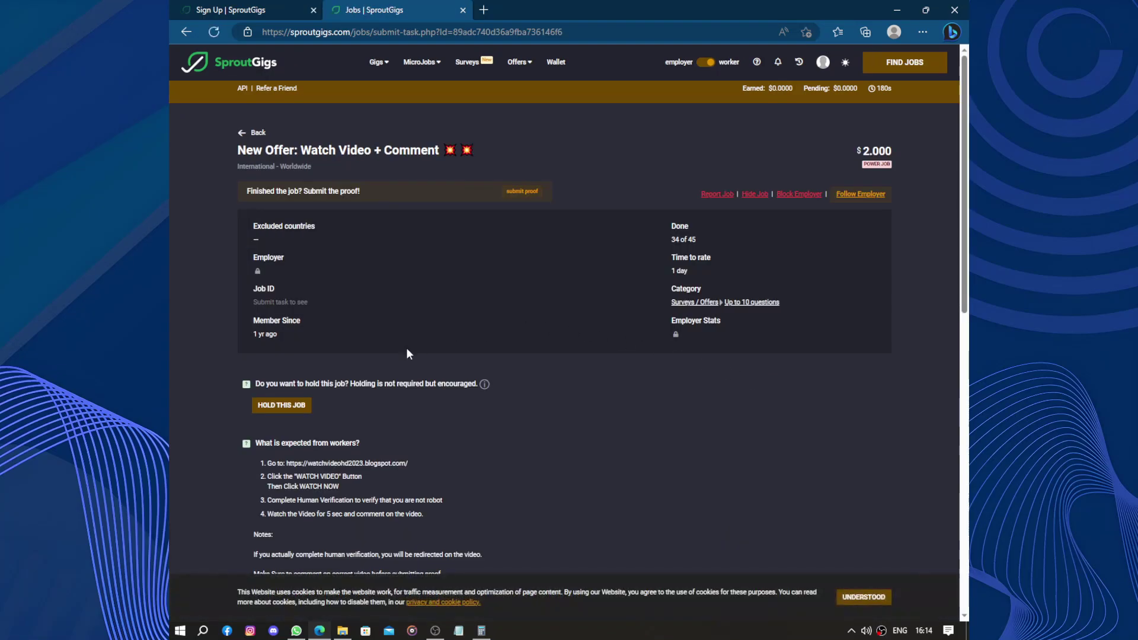
Scroll the page and go to the Browse Gigs listing
{"action": "scroll", "coordinate": [407, 349], "scroll_direction": "down", "scroll_amount": 10}
{"action": "scroll", "coordinate": [407, 354], "scroll_direction": "up", "scroll_amount": 3}
{"action": "scroll", "coordinate": [407, 354], "scroll_direction": "down", "scroll_amount": 3}
{"action": "scroll", "coordinate": [406, 354], "scroll_direction": "up", "scroll_amount": 15}
{"action": "left_click", "coordinate": [249, 66]}
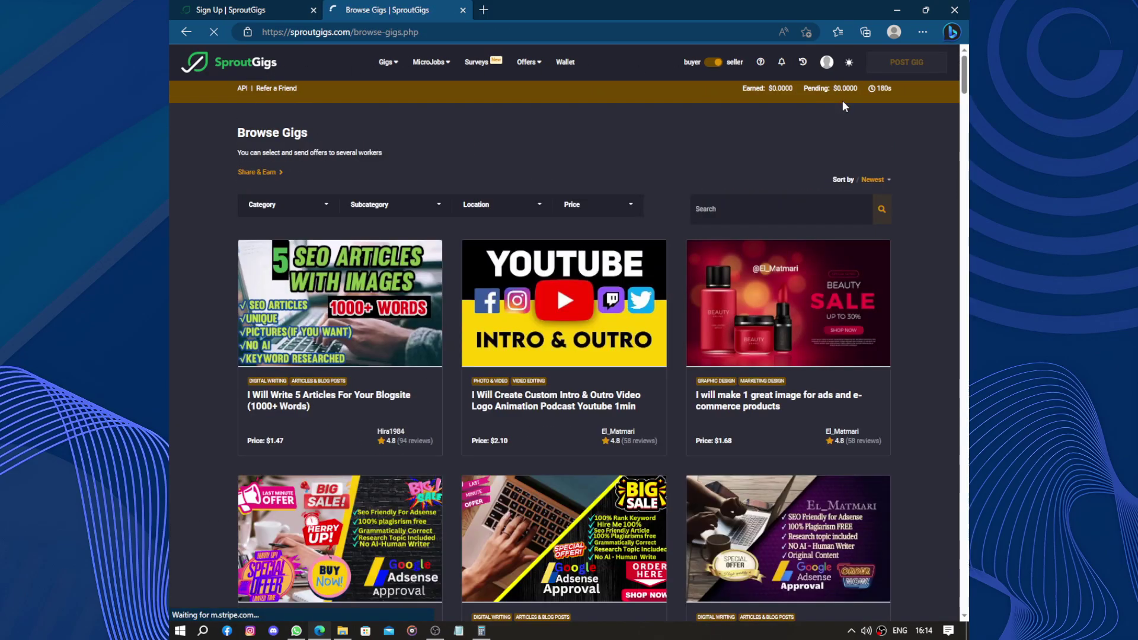